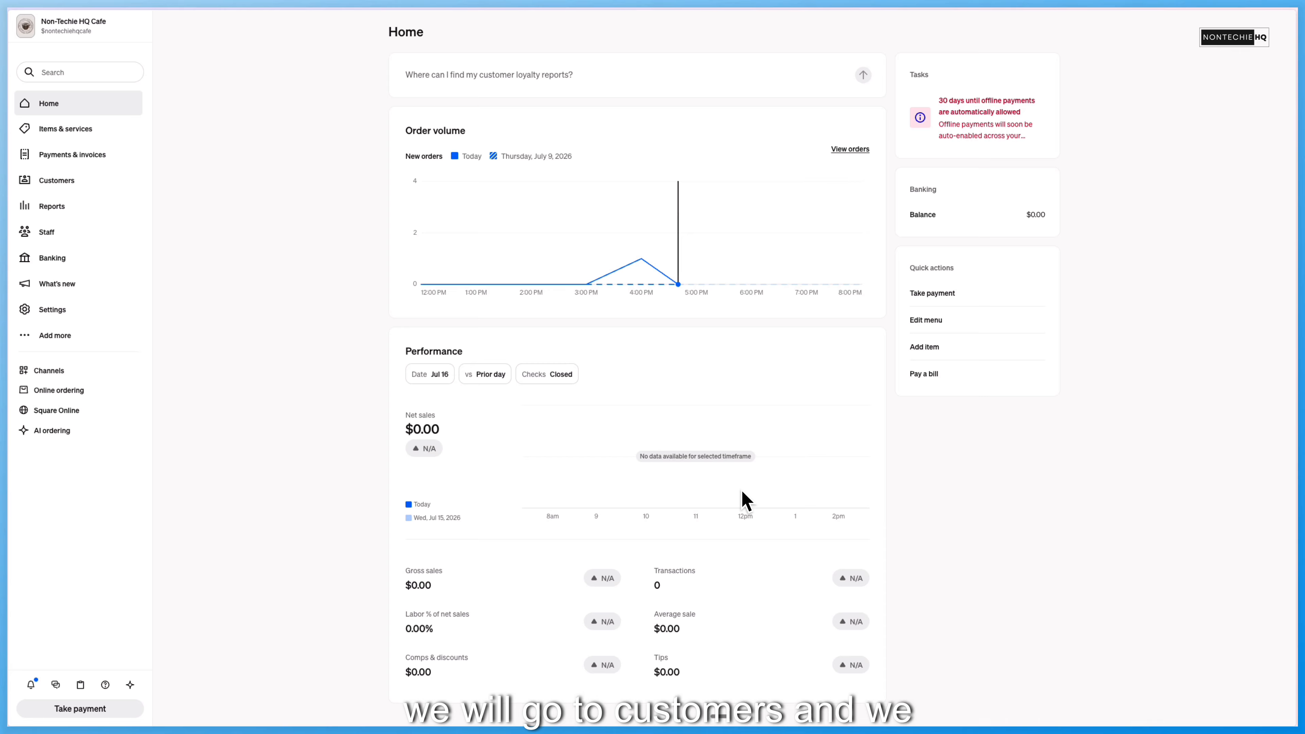
# - Open the Loyalty overview for customers and start setting up the loyalty program
pyautogui.click(57, 182)
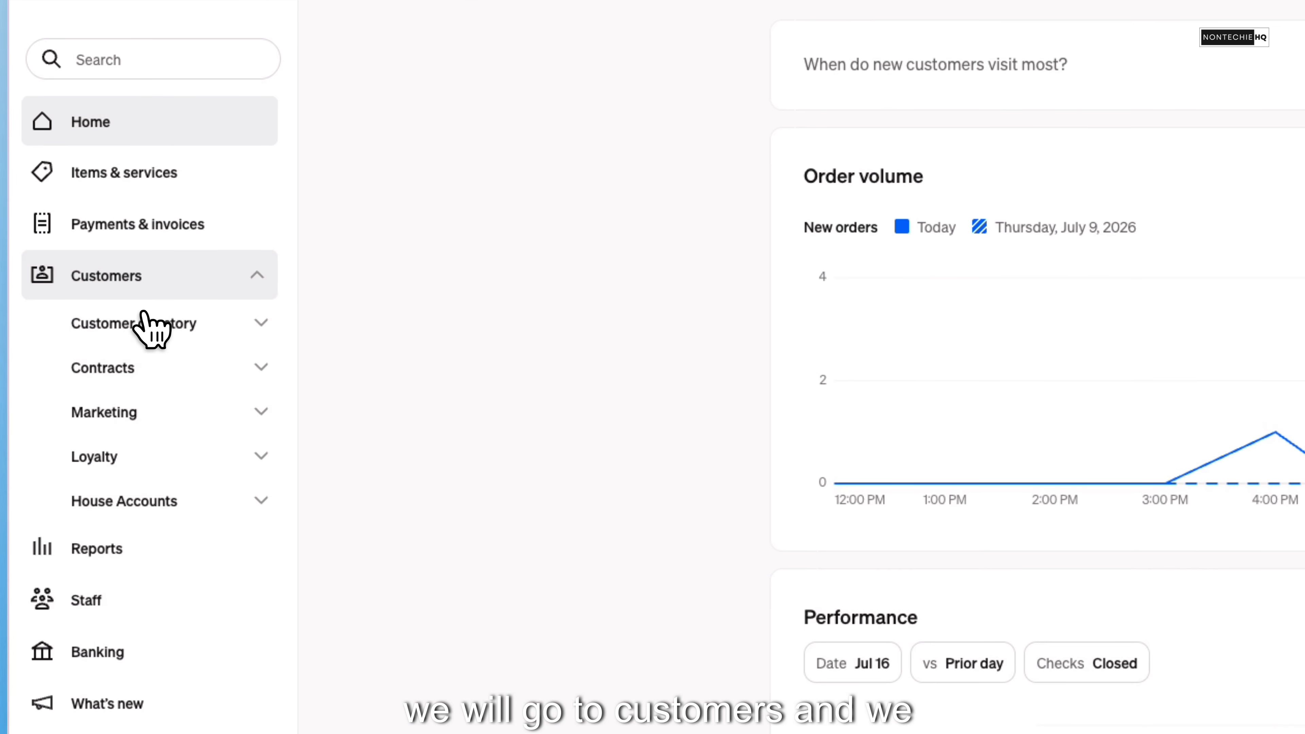
pyautogui.click(116, 462)
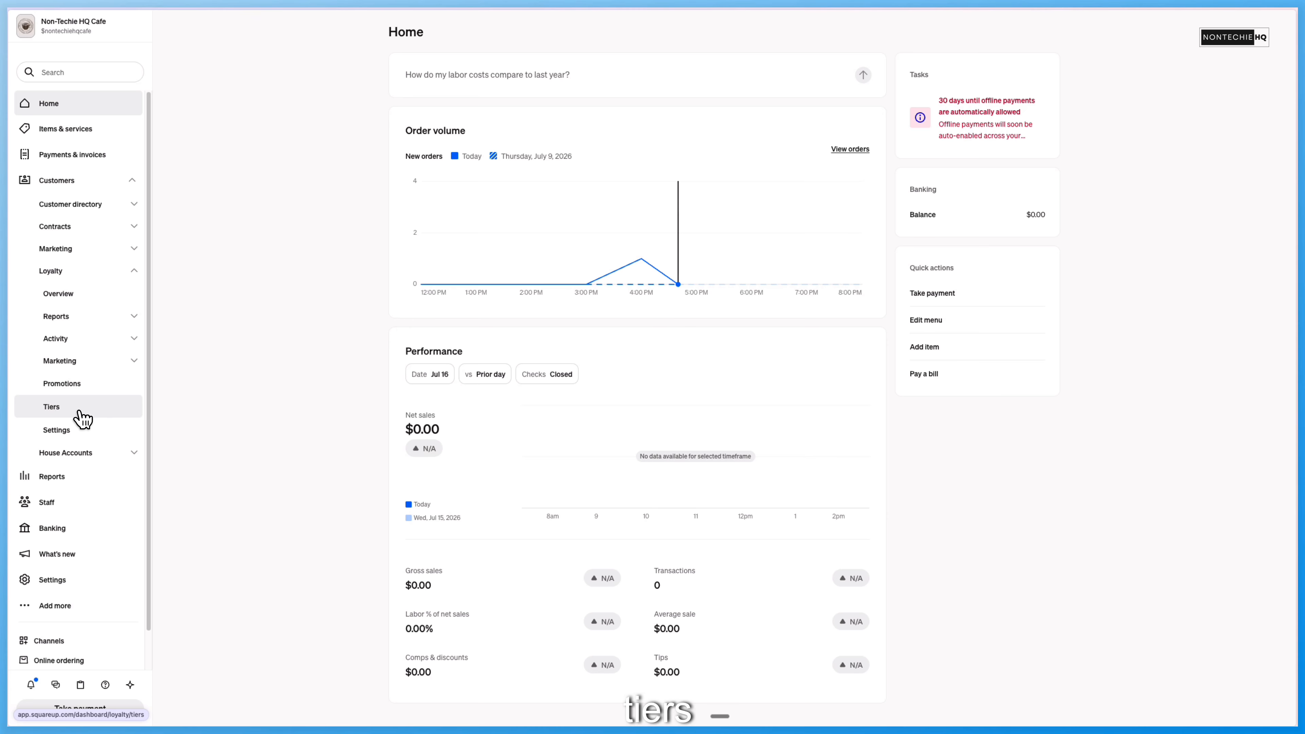
pyautogui.click(67, 295)
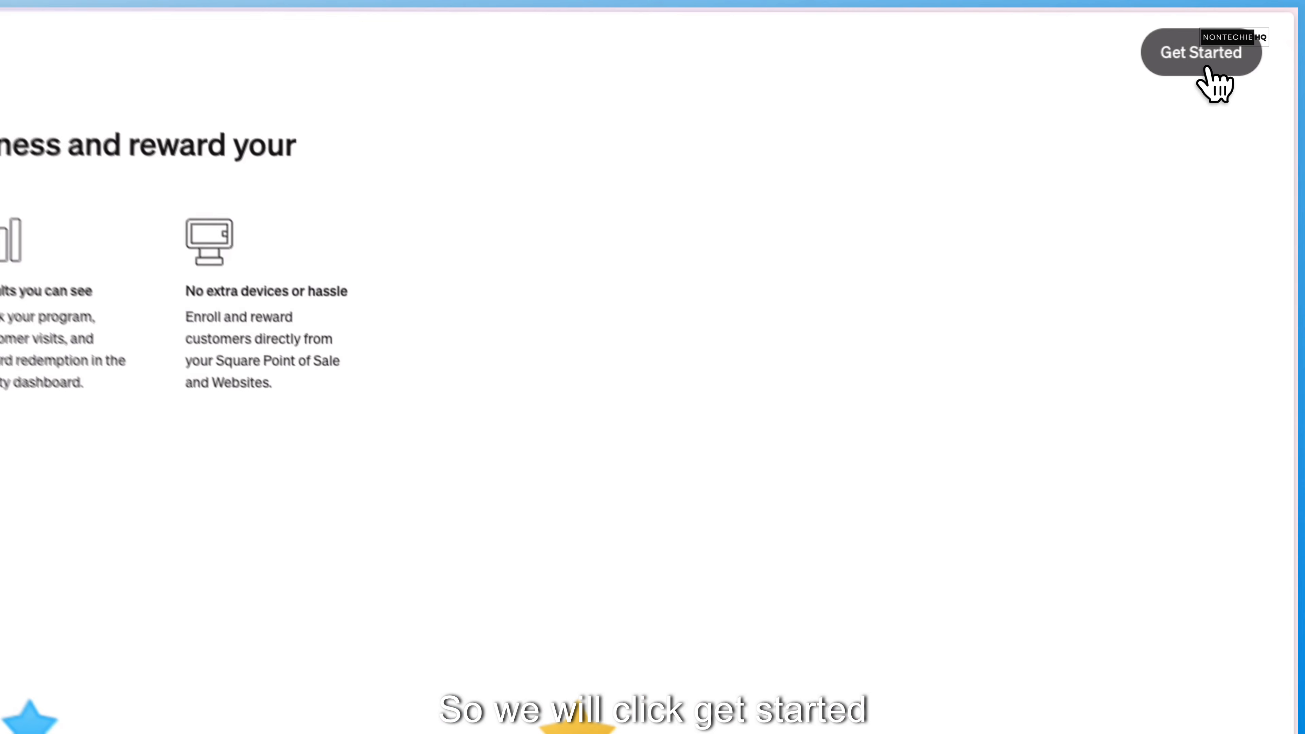
pyautogui.click(1249, 31)
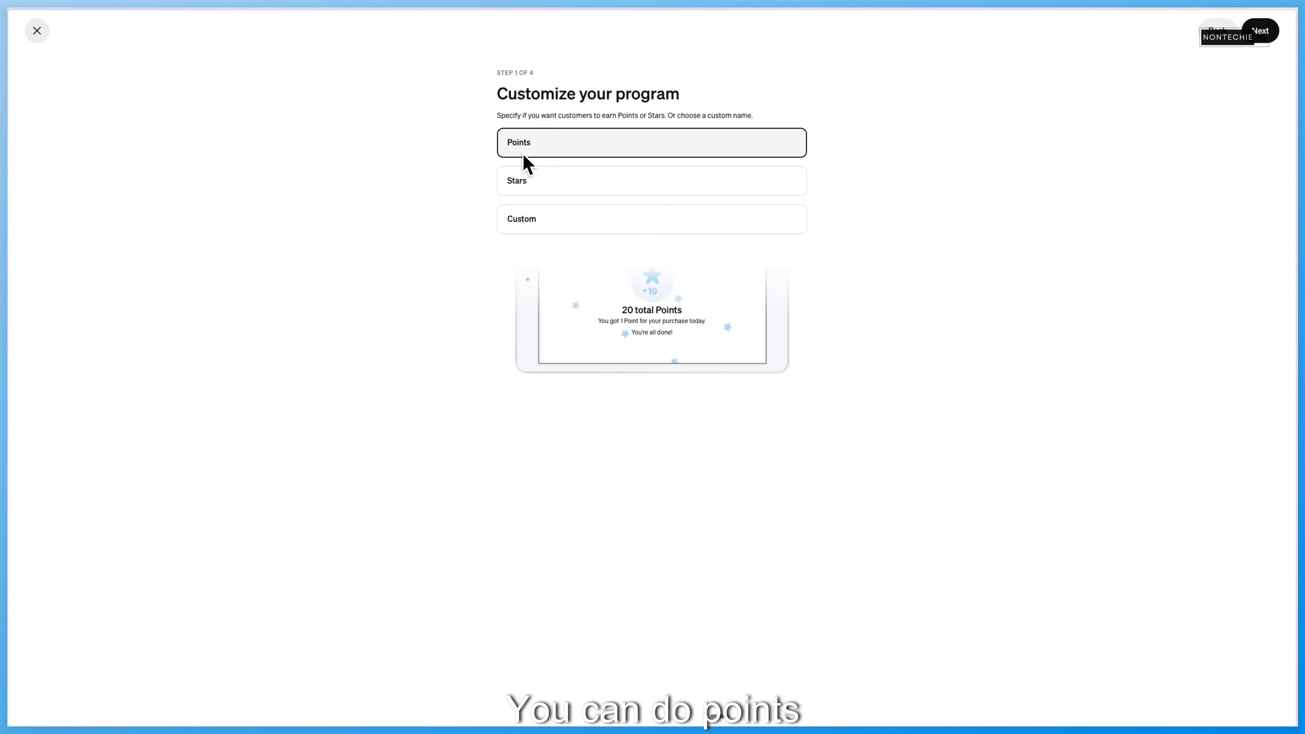
# - Look at the Stars and Custom naming options, then choose Points for the program and continue to the program type
pyautogui.click(565, 180)
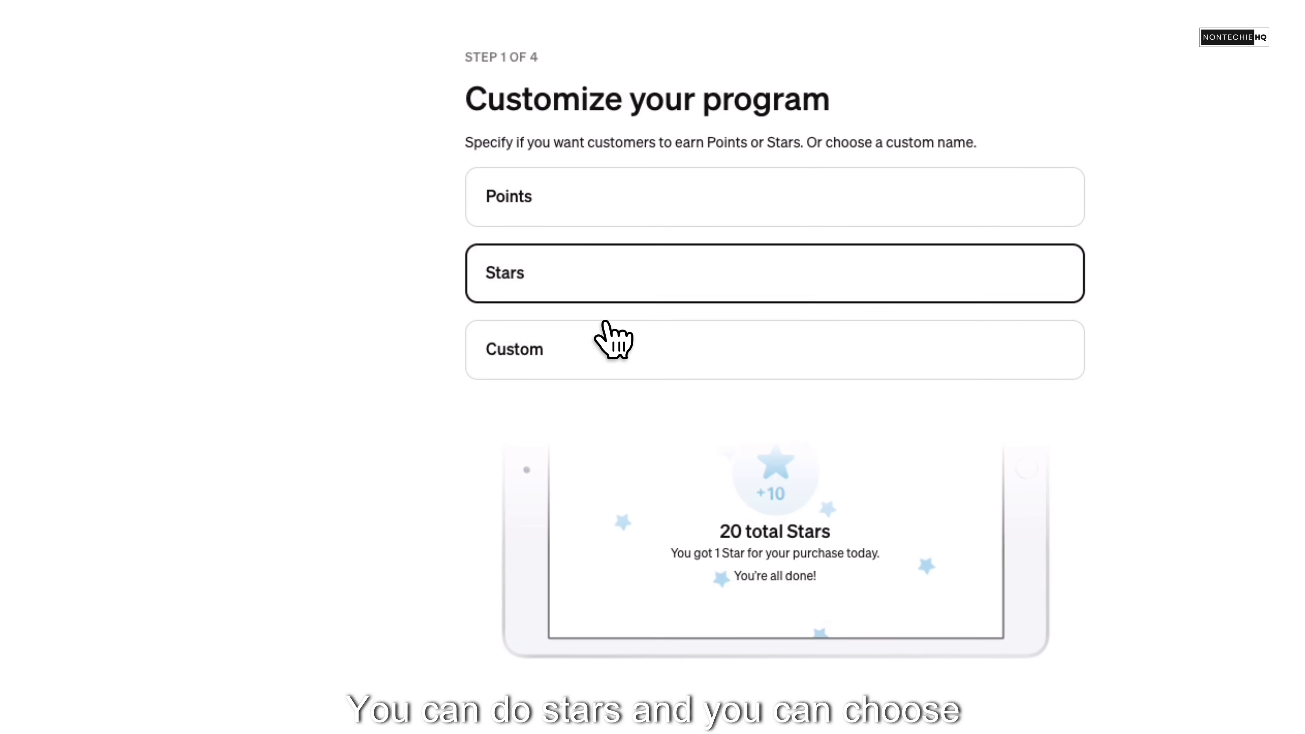
pyautogui.click(607, 349)
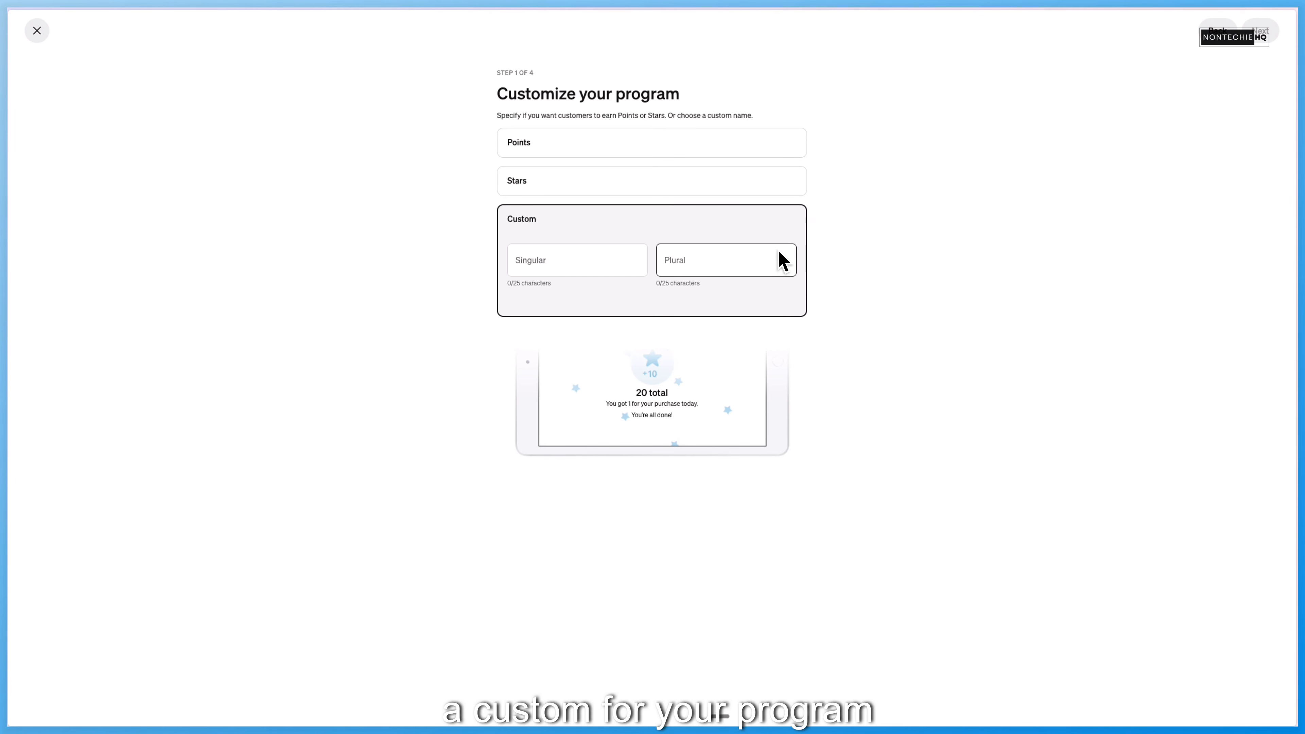
pyautogui.click(684, 149)
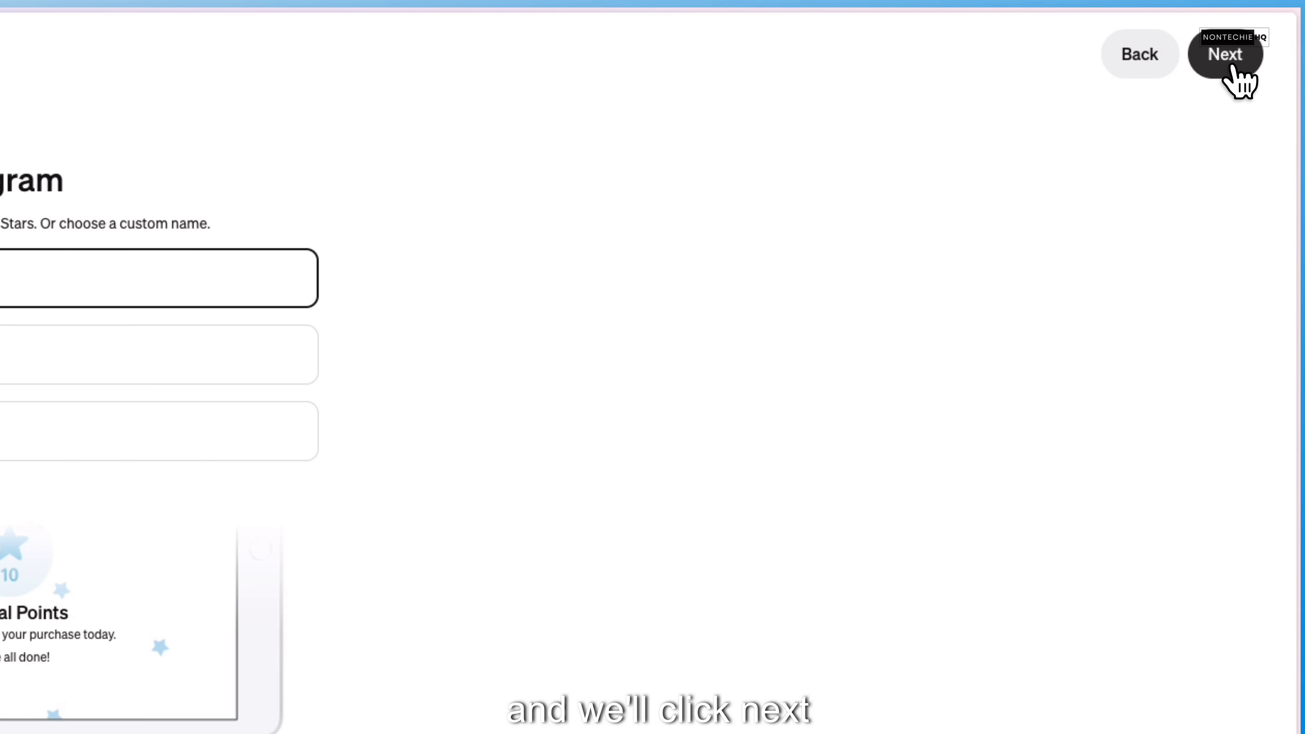
pyautogui.click(1228, 67)
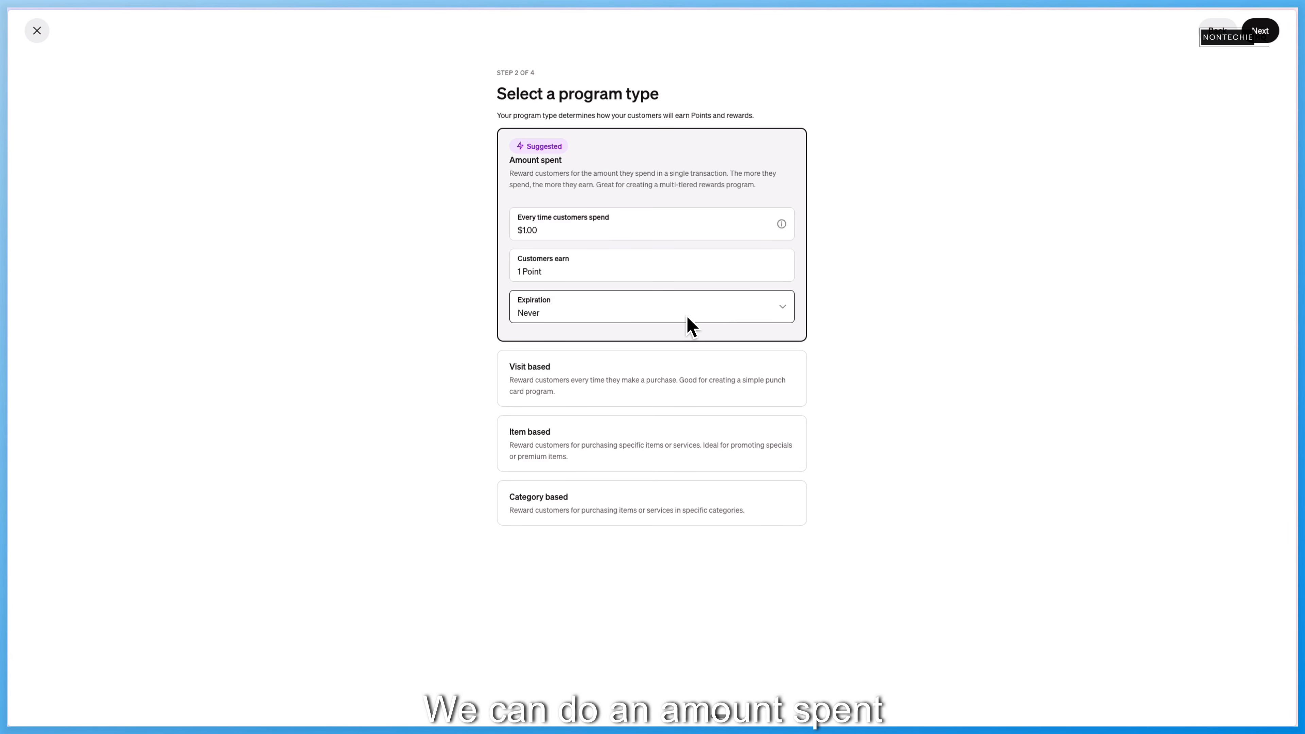
# - Compare the settings of the visit-based, item-based and category-based program types
pyautogui.click(642, 378)
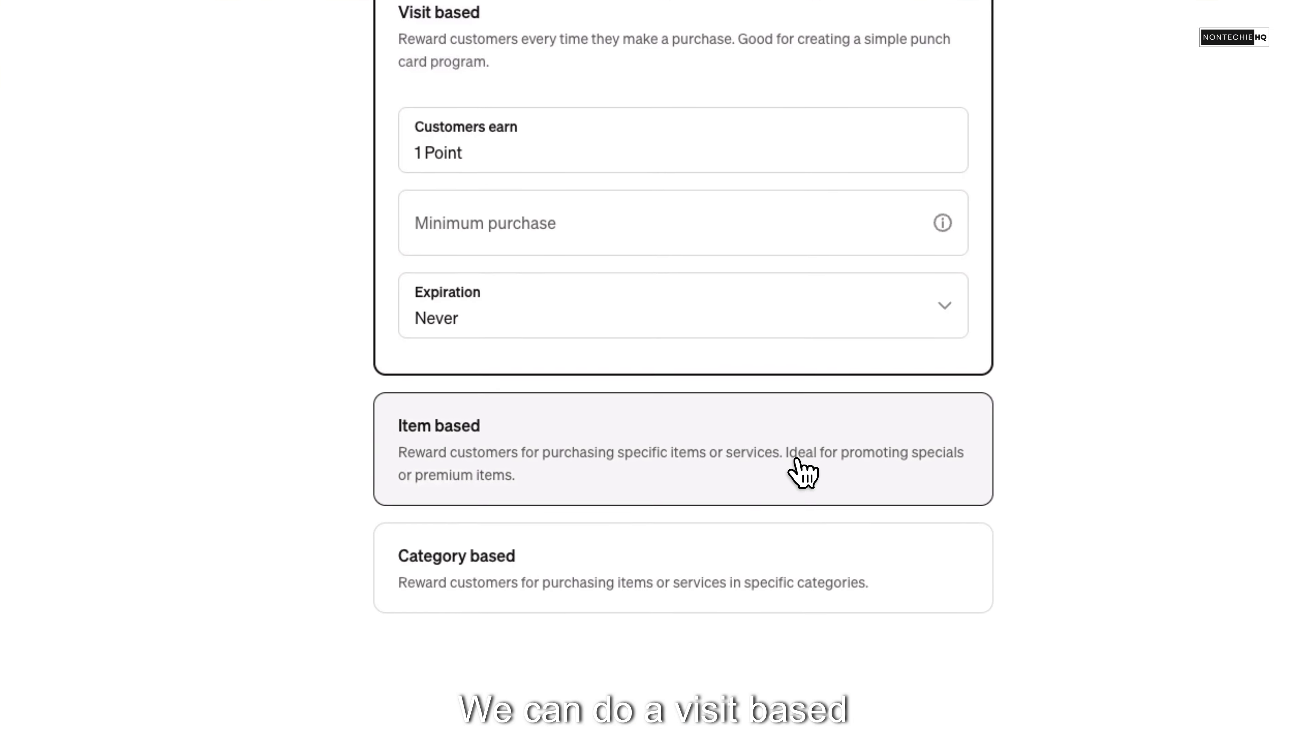
pyautogui.click(797, 461)
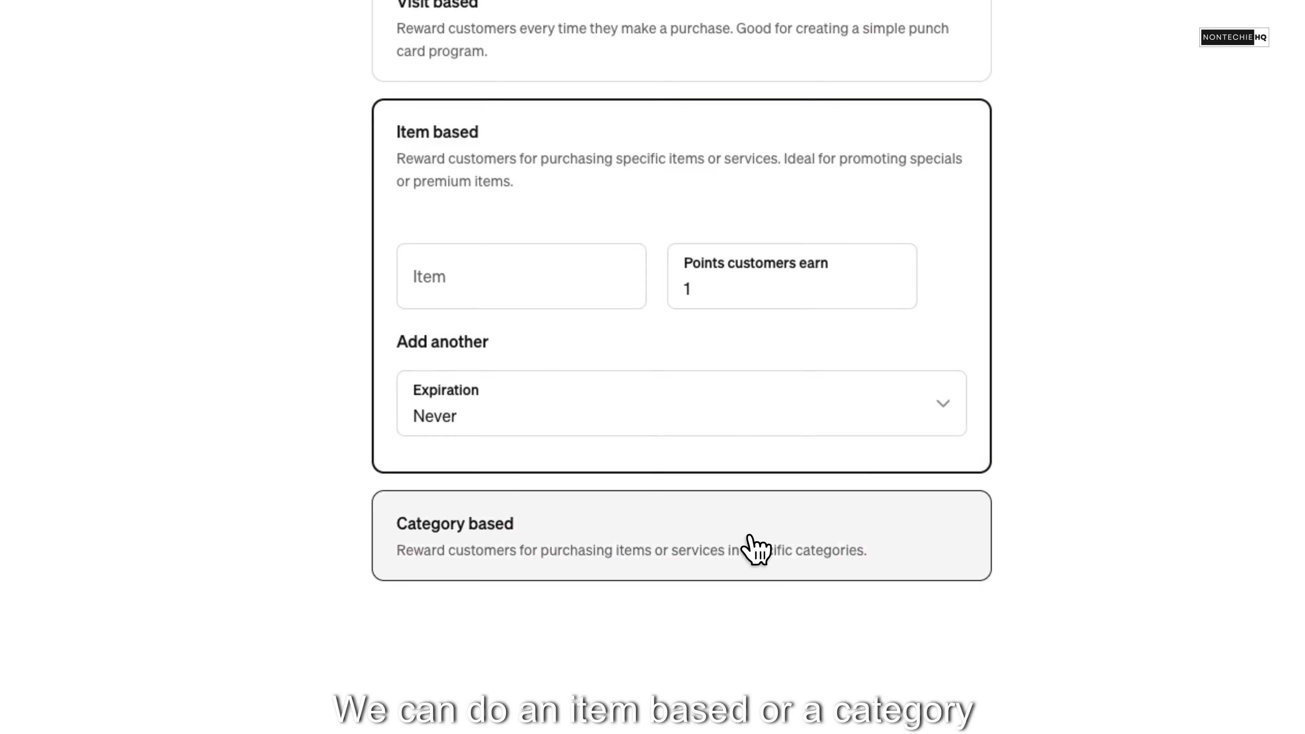
pyautogui.click(744, 537)
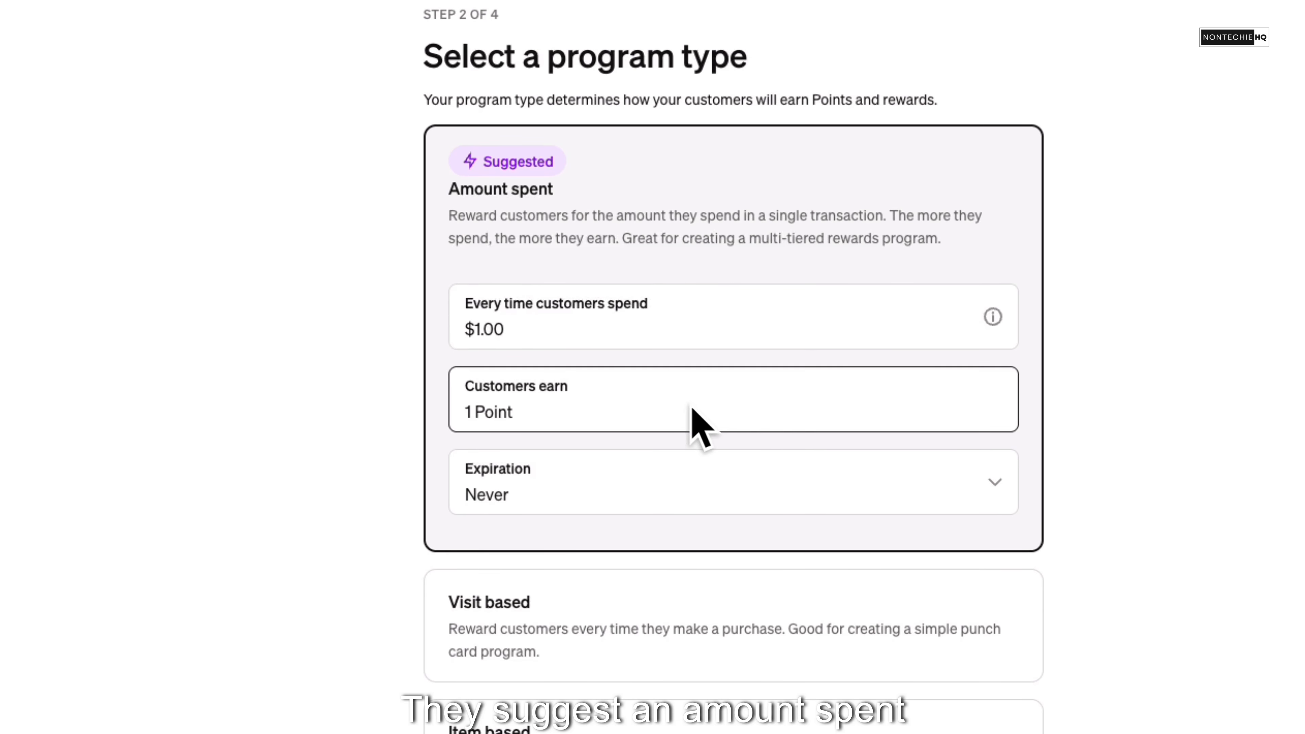
# - Keep the amount-spent program at 1 Point per $1.00, set points to expire after 12 months, and continue to rewards
pyautogui.click(519, 325)
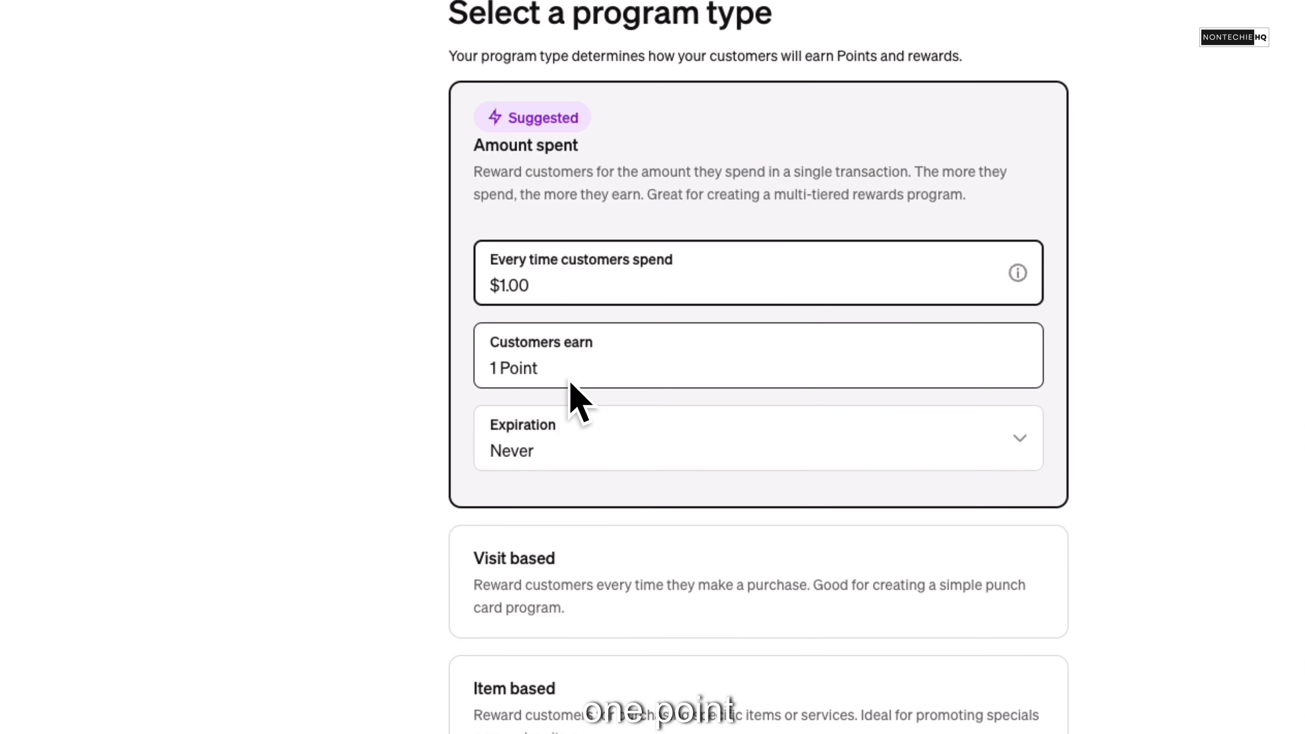
pyautogui.click(768, 458)
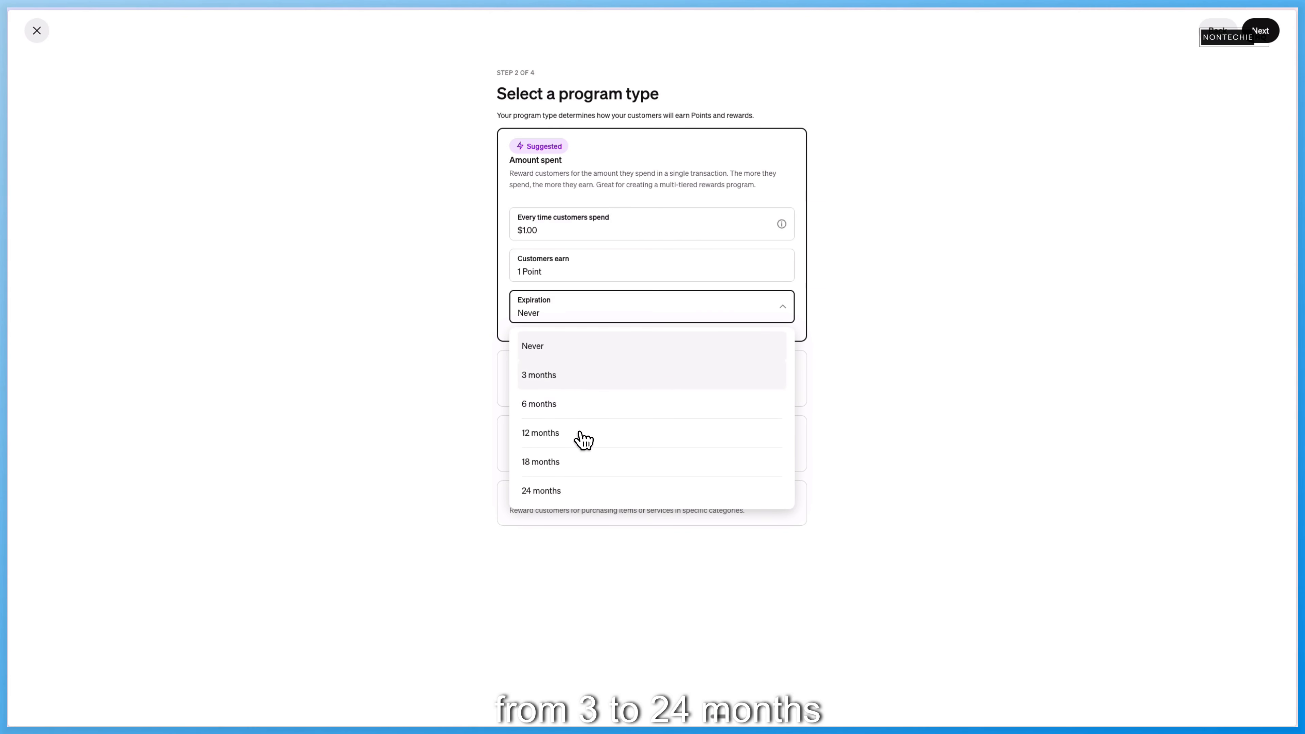
pyautogui.click(540, 432)
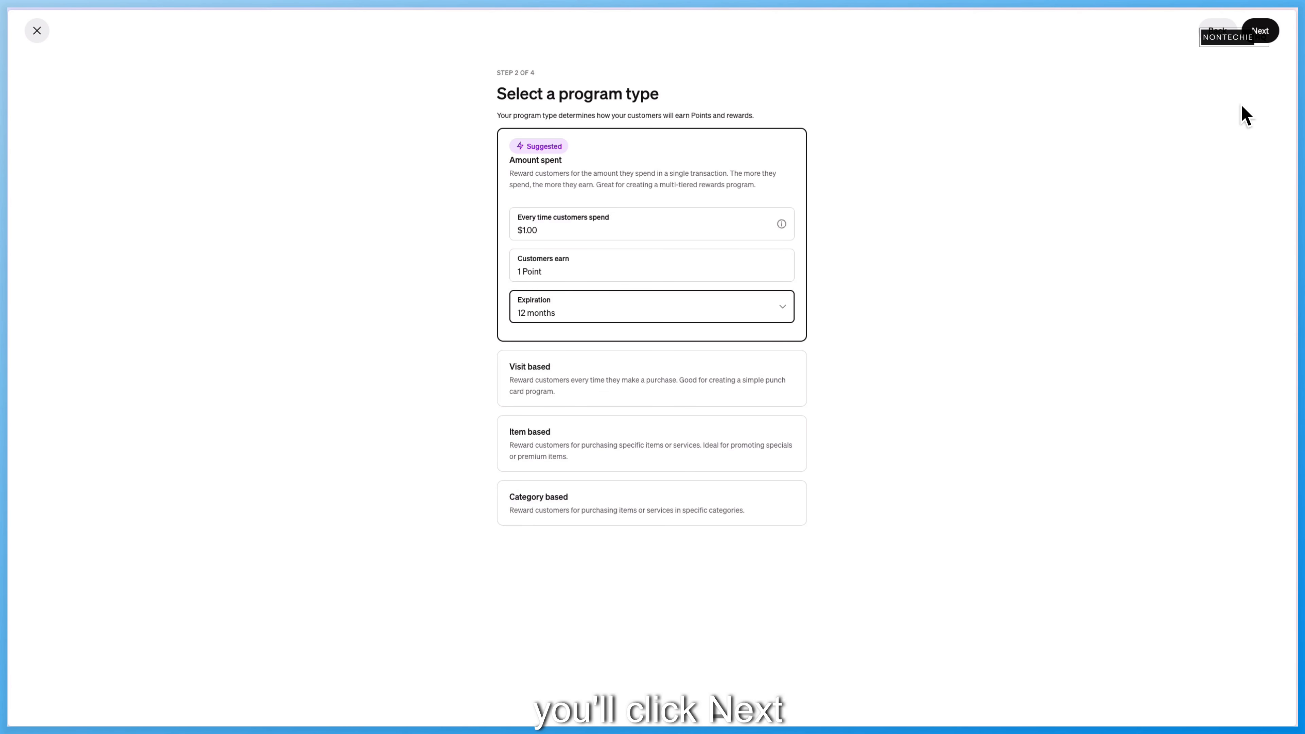
pyautogui.click(1227, 57)
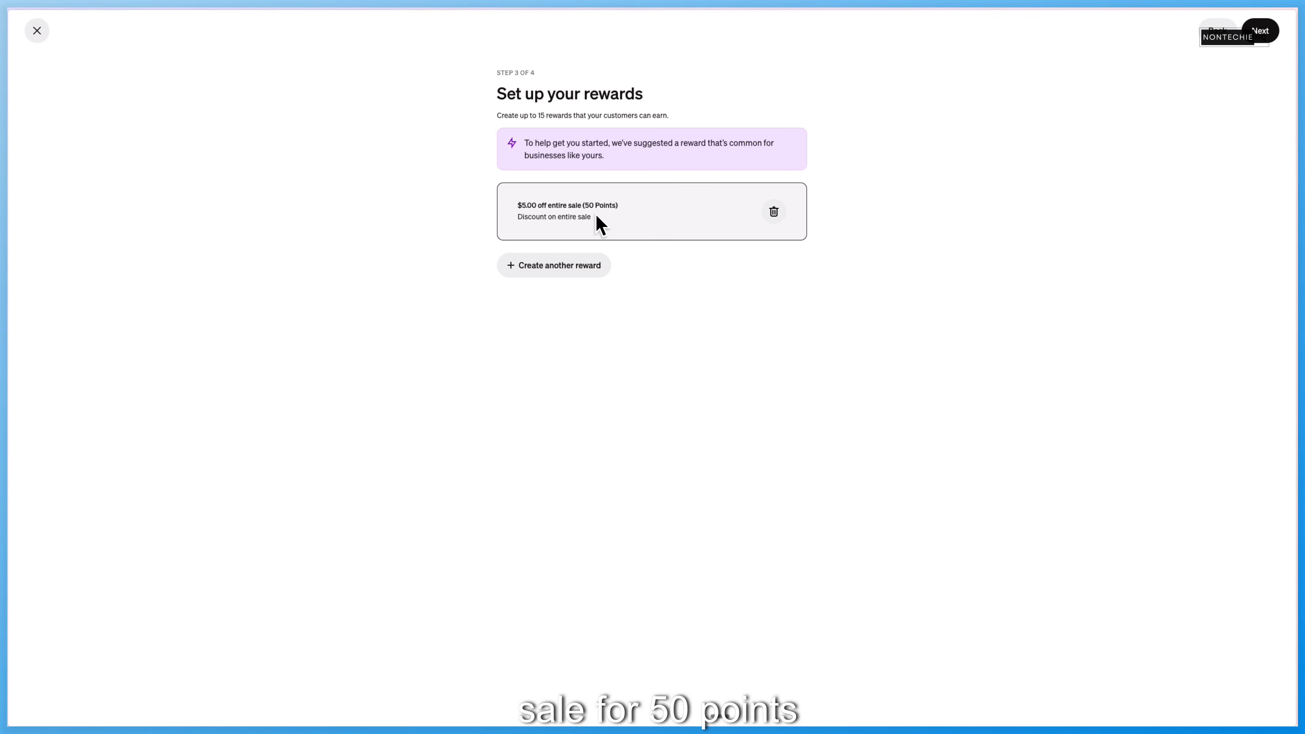
# - Create a second reward of type Free item with Egg Bites and Espresso - Medium as the qualifying items
pyautogui.click(567, 264)
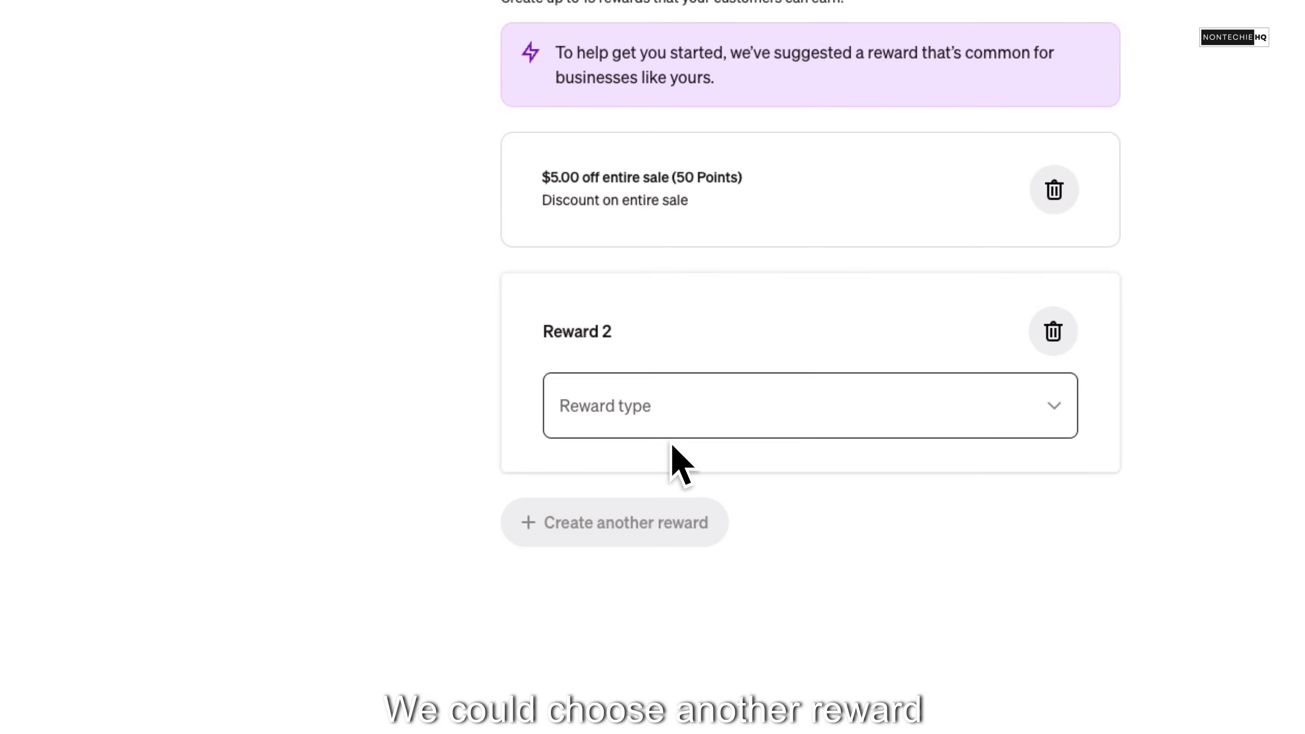
pyautogui.click(681, 423)
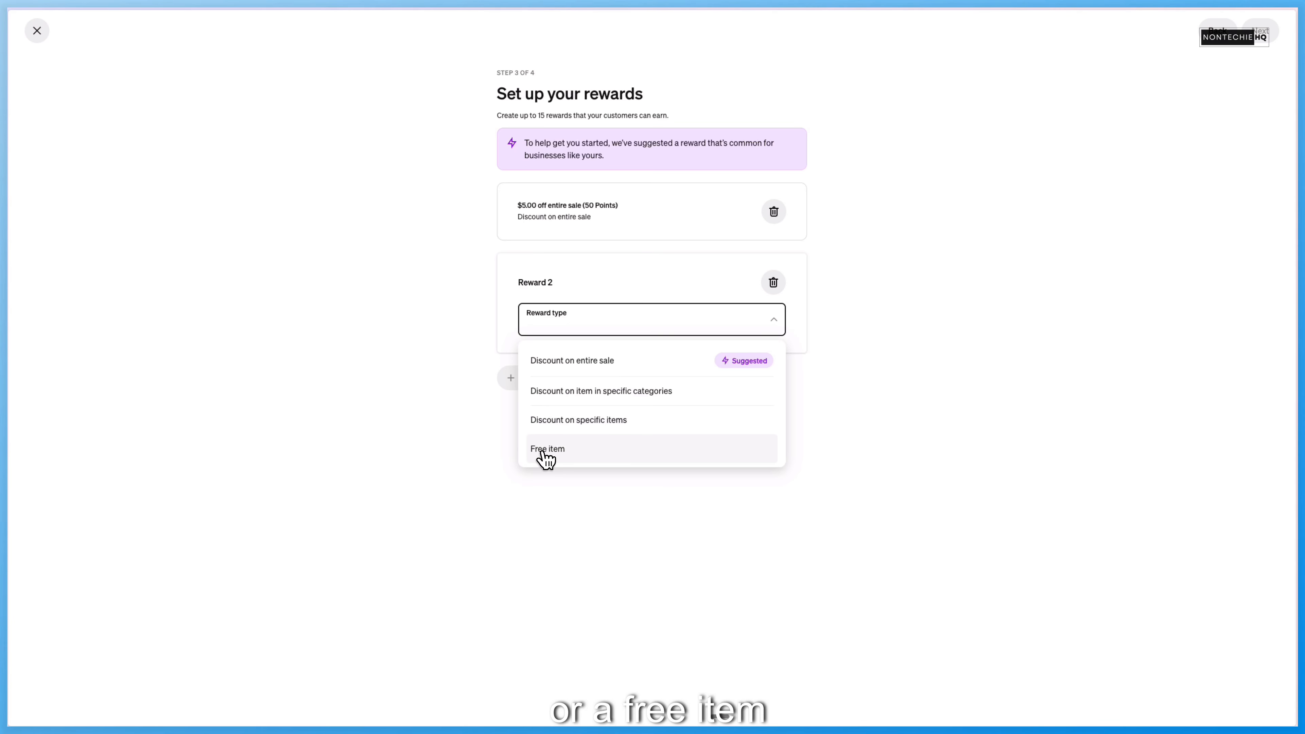
pyautogui.click(574, 455)
pyautogui.click(560, 383)
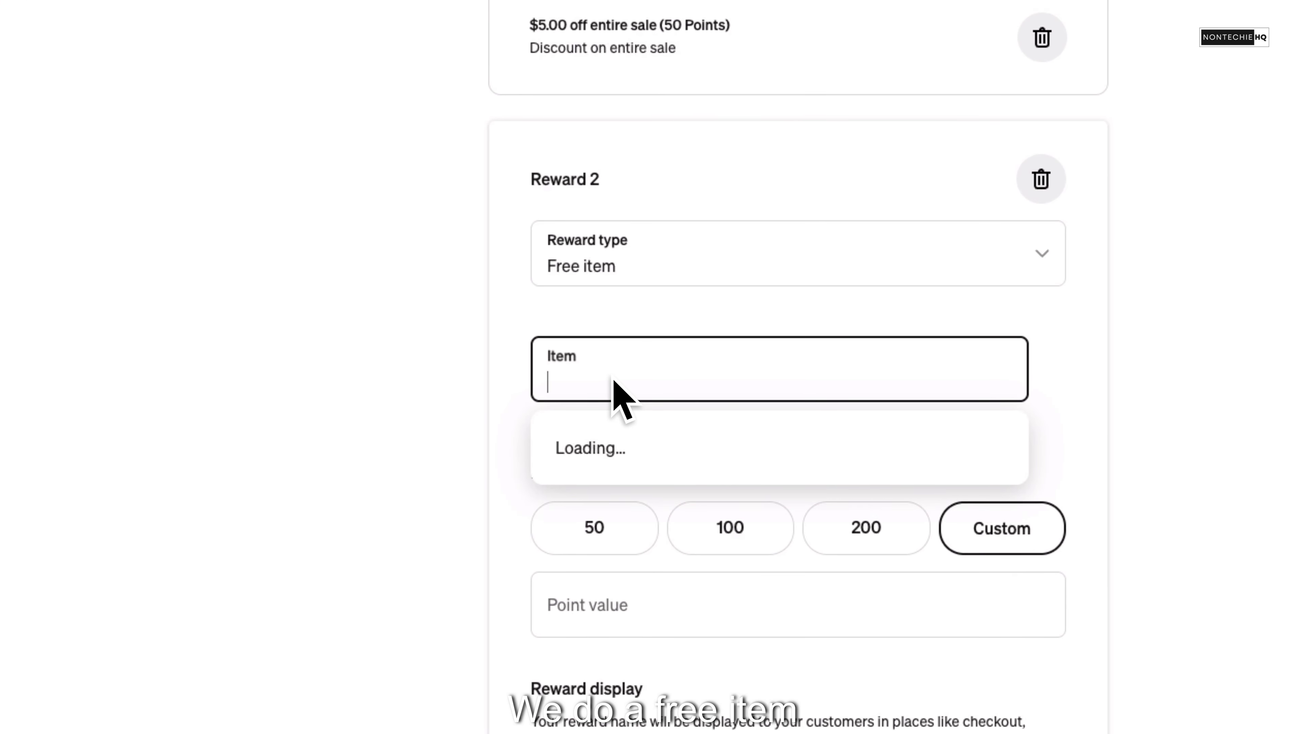
pyautogui.scroll(-3, 690, 490)
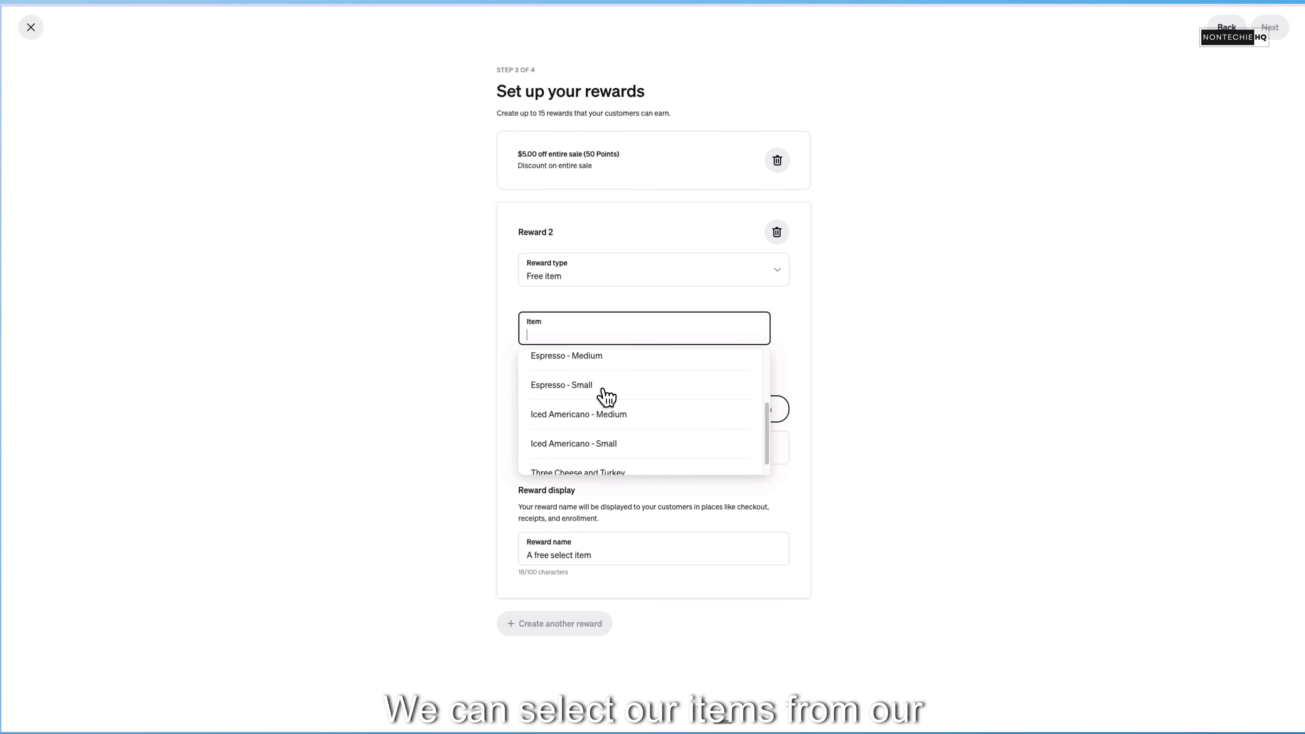
pyautogui.scroll(2, 621, 391)
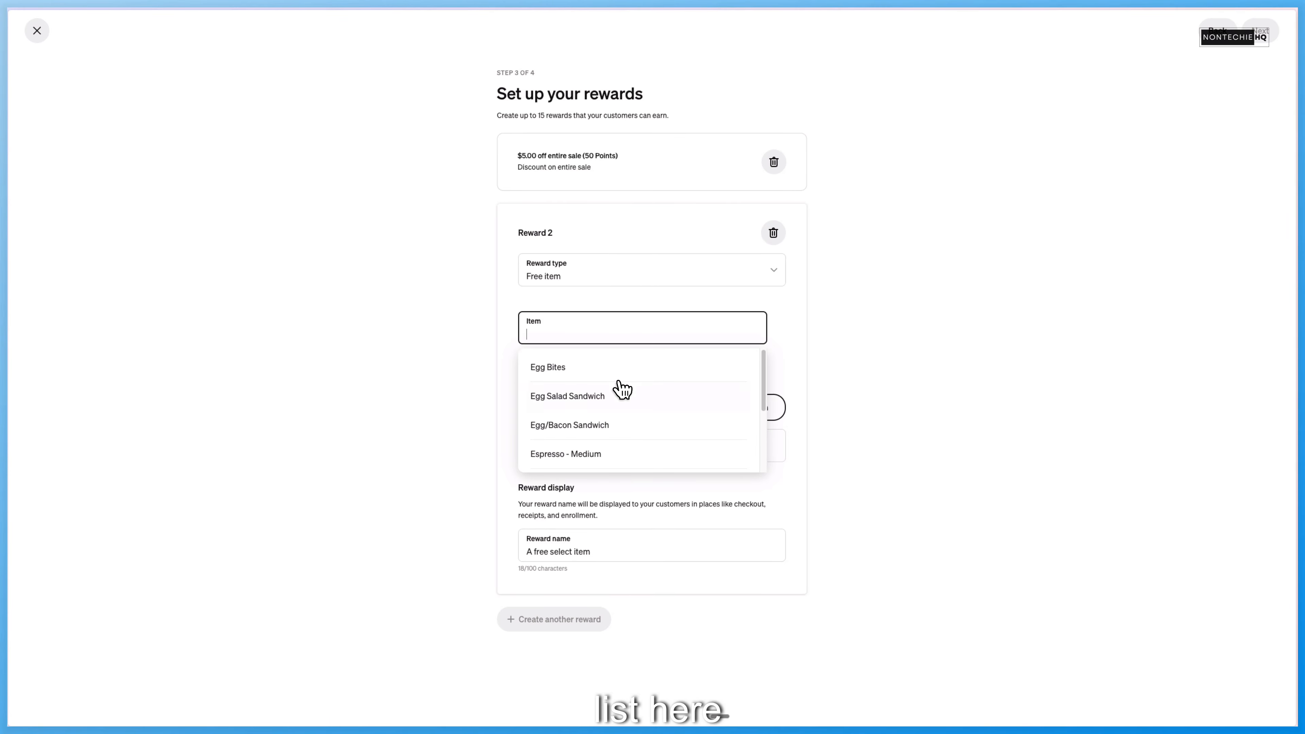
pyautogui.click(565, 367)
pyautogui.click(545, 360)
pyautogui.click(607, 383)
pyautogui.click(620, 533)
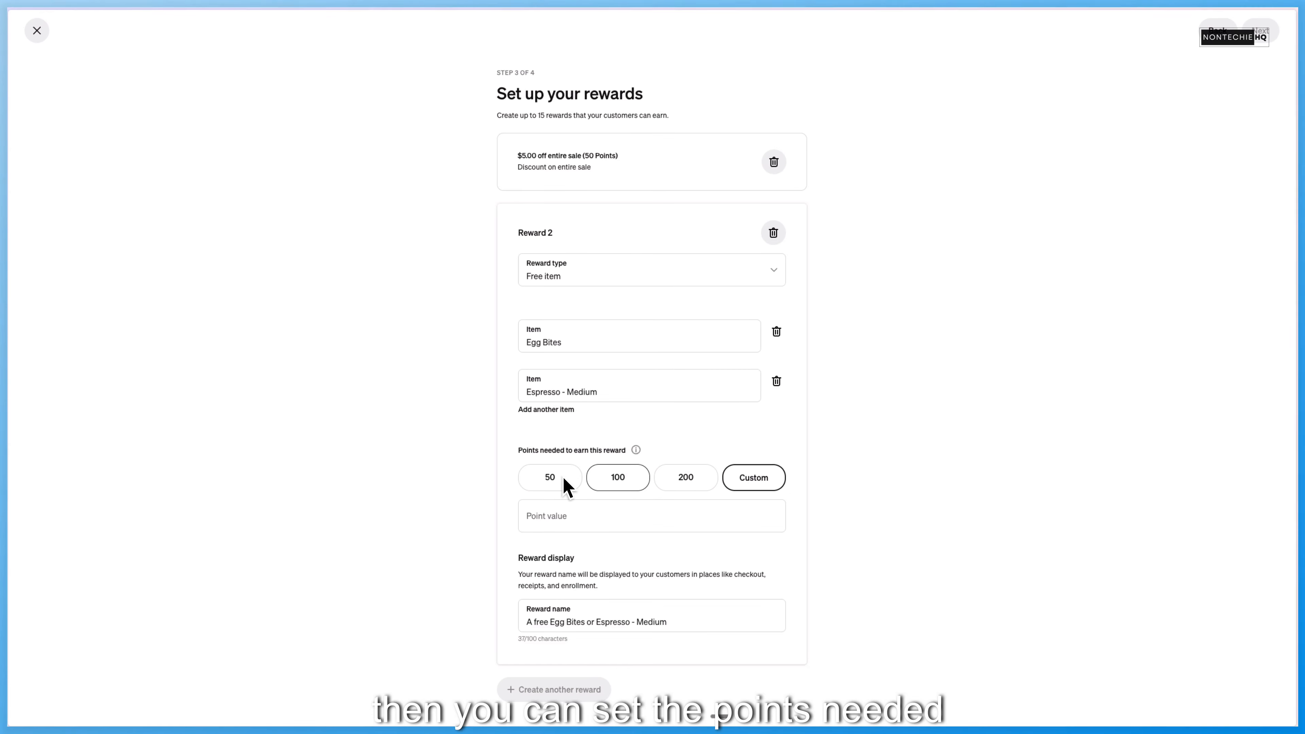
# - Require 100 points for the free-item reward and name it "A free Egg Bites or Espresso"
pyautogui.click(620, 480)
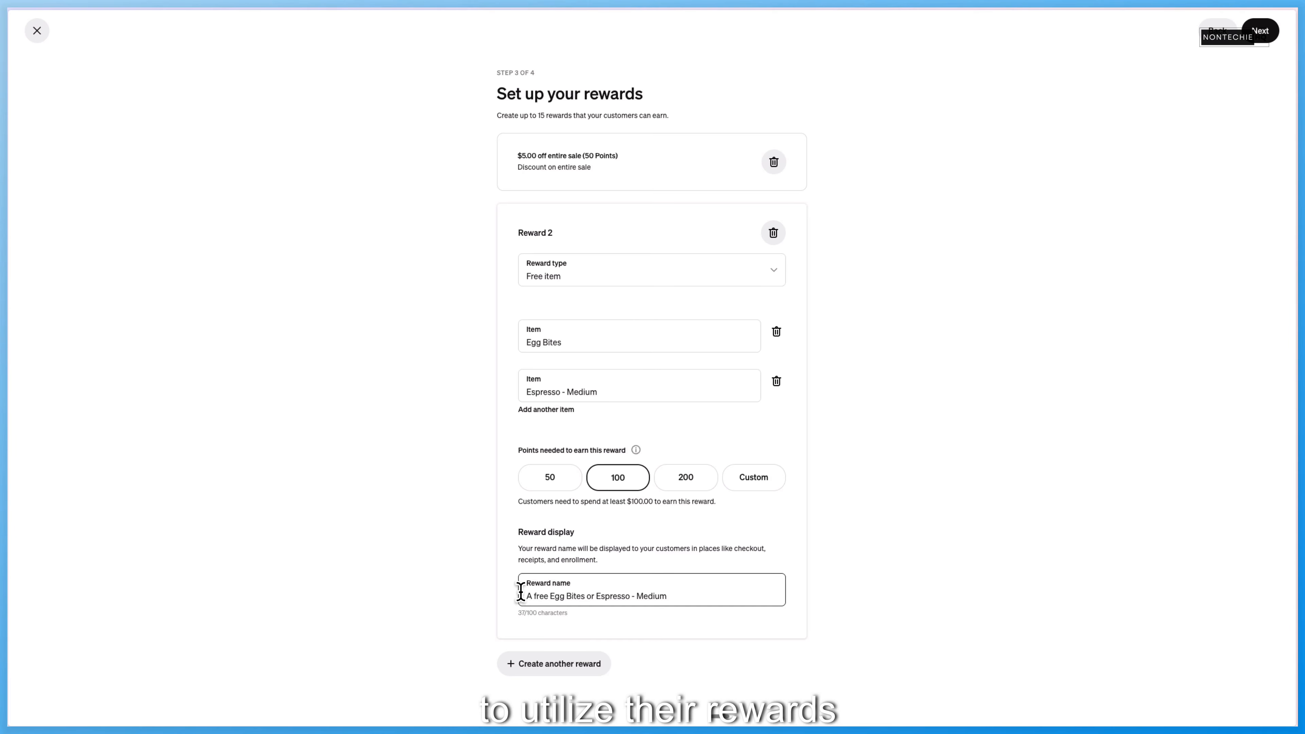
pyautogui.moveTo(530, 596); pyautogui.dragTo(690, 598)
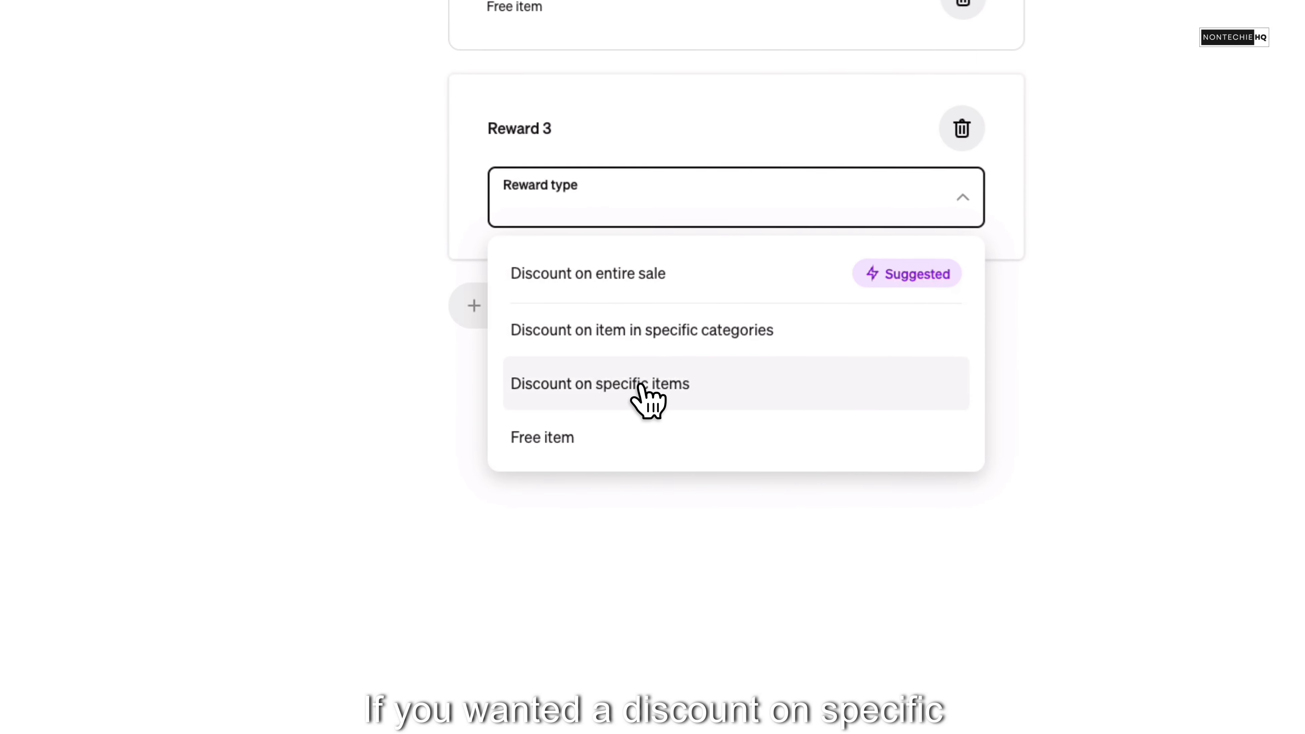
# - Create a third reward as a discount on specific items, giving $20.00 off the Egg/Bacon Sandwich
pyautogui.click(606, 434)
pyautogui.click(647, 259)
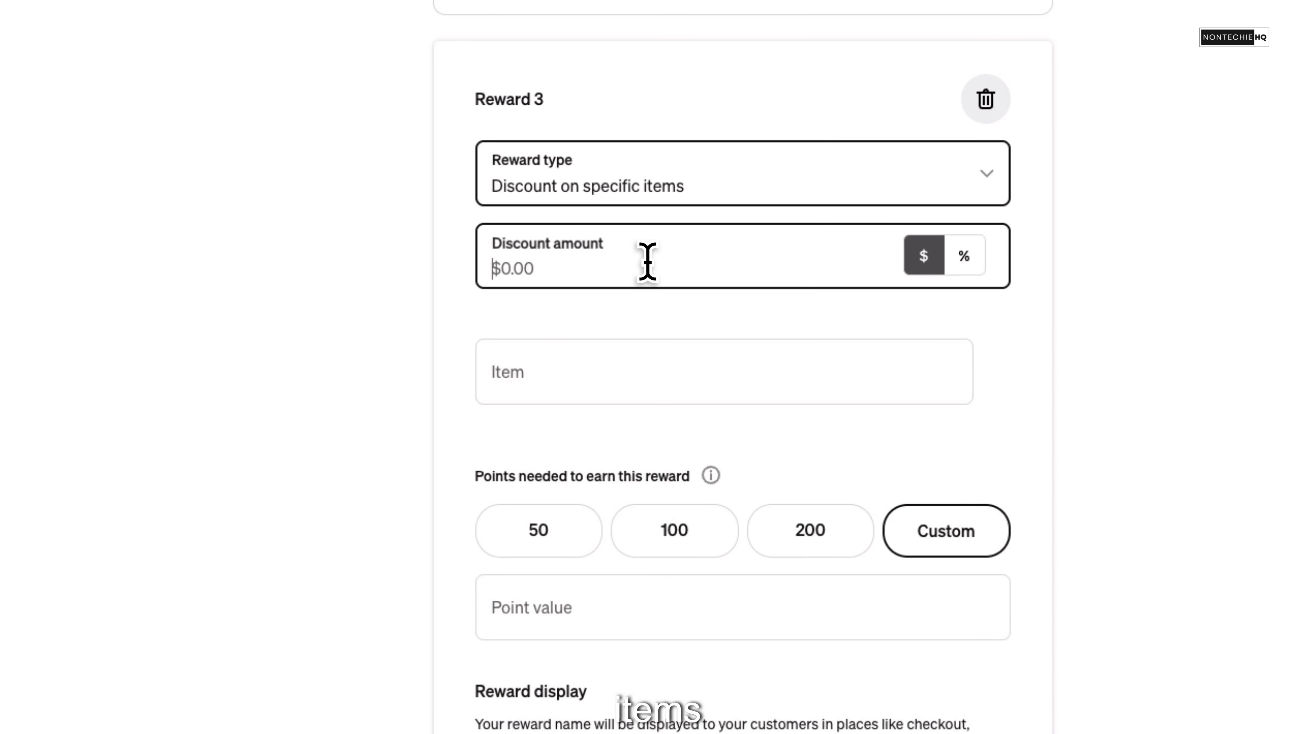
pyautogui.write('20')
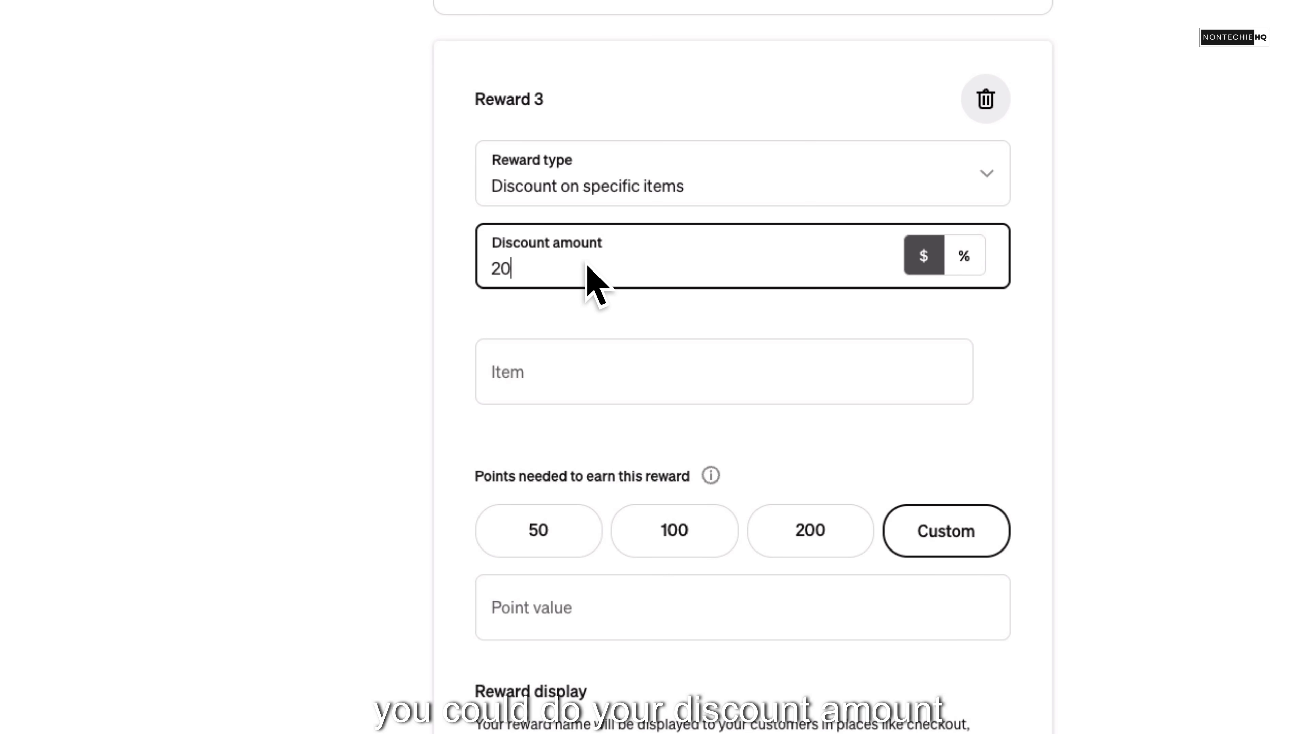
pyautogui.click(595, 381)
pyautogui.scroll(-1, 618, 541)
pyautogui.click(608, 535)
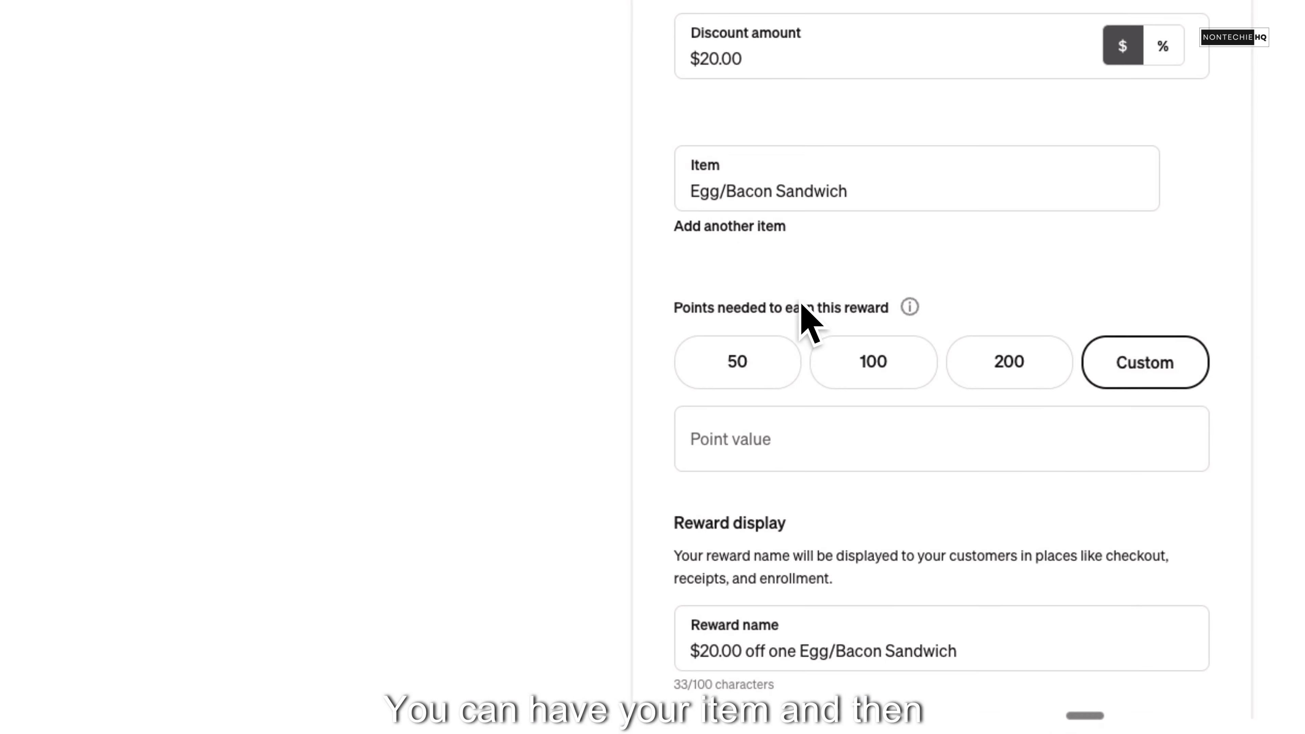
# - Set a custom value of 20 points needed to earn the Egg/Bacon Sandwich reward
pyautogui.click(753, 435)
pyautogui.click(481, 425)
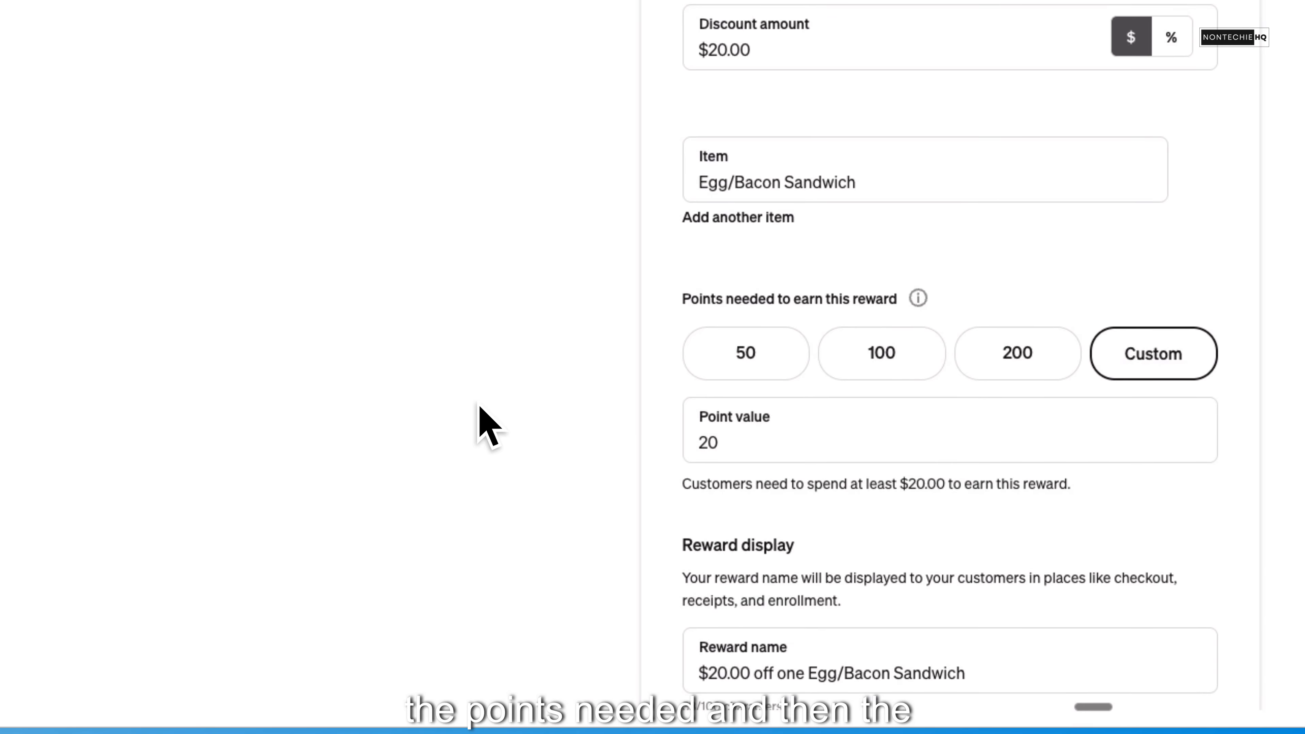
pyautogui.scroll(-2, 623, 402)
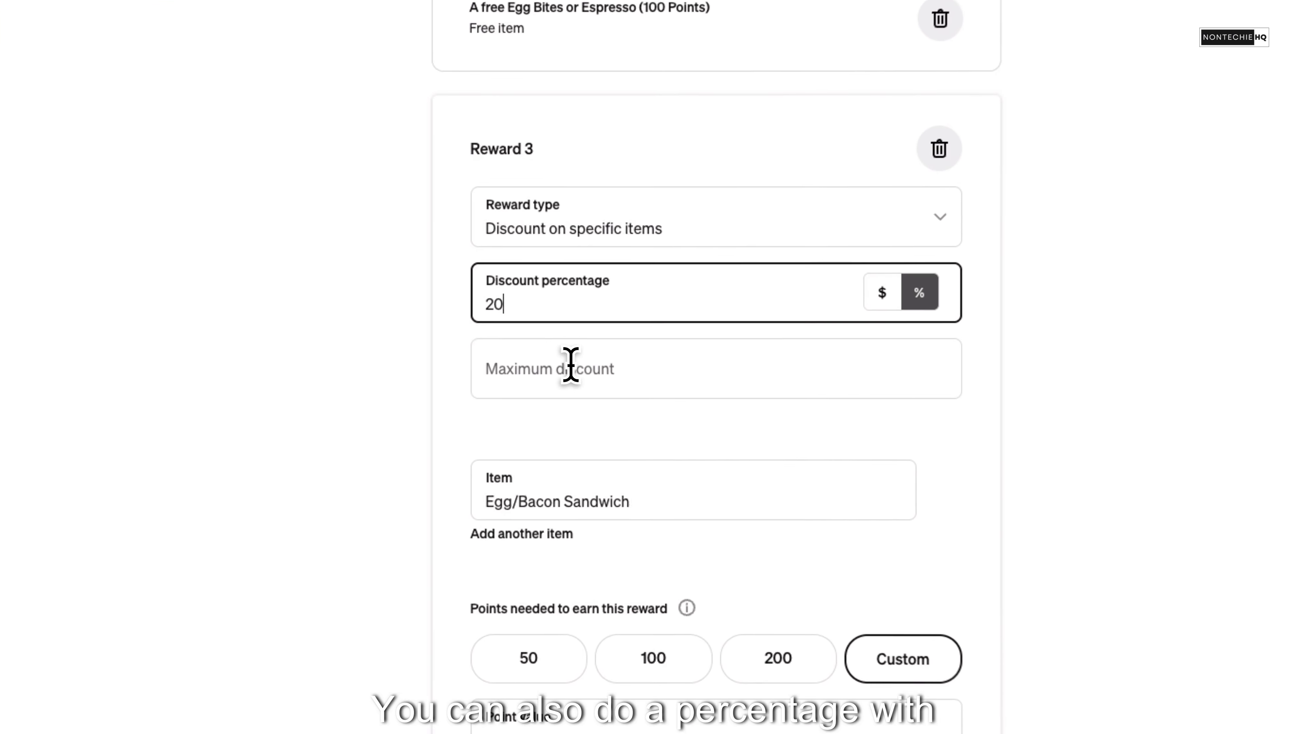
# - Make the Egg/Bacon Sandwich discount 20% with a maximum discount of $3.00
pyautogui.click(568, 367)
pyautogui.write('5')
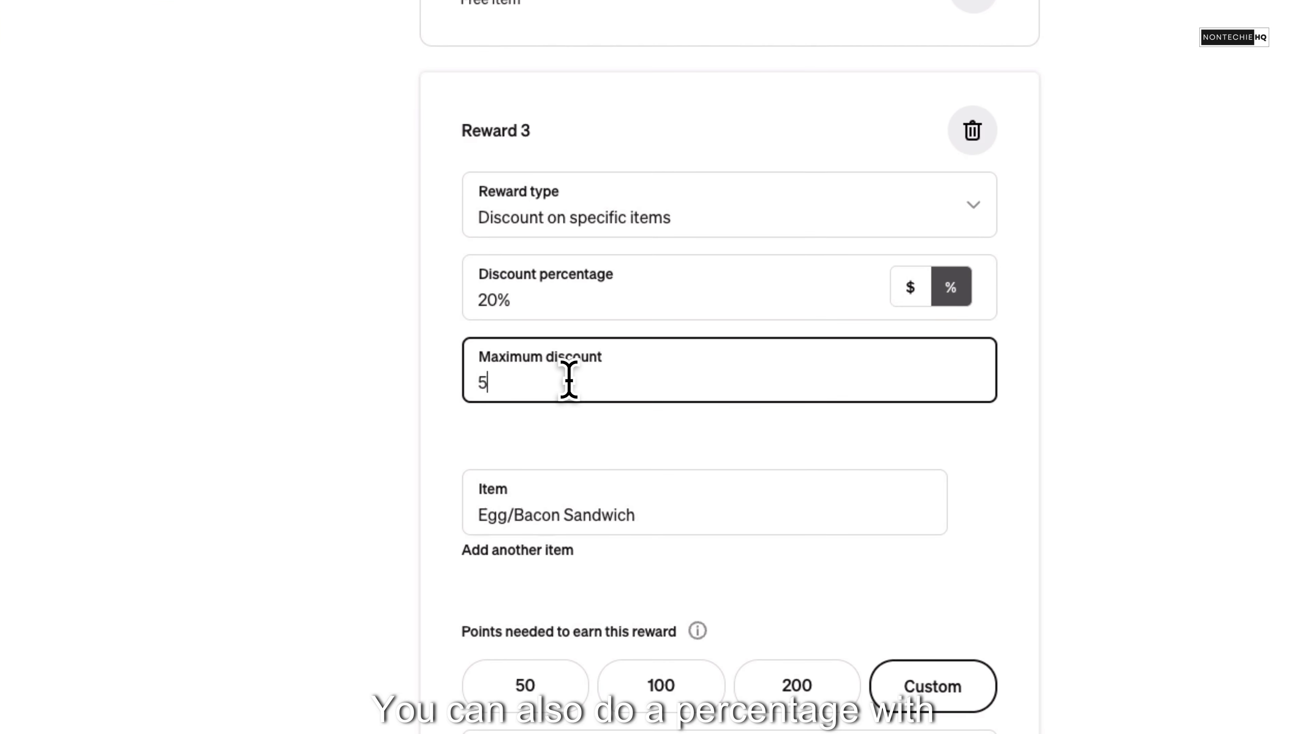
pyautogui.write('.00')
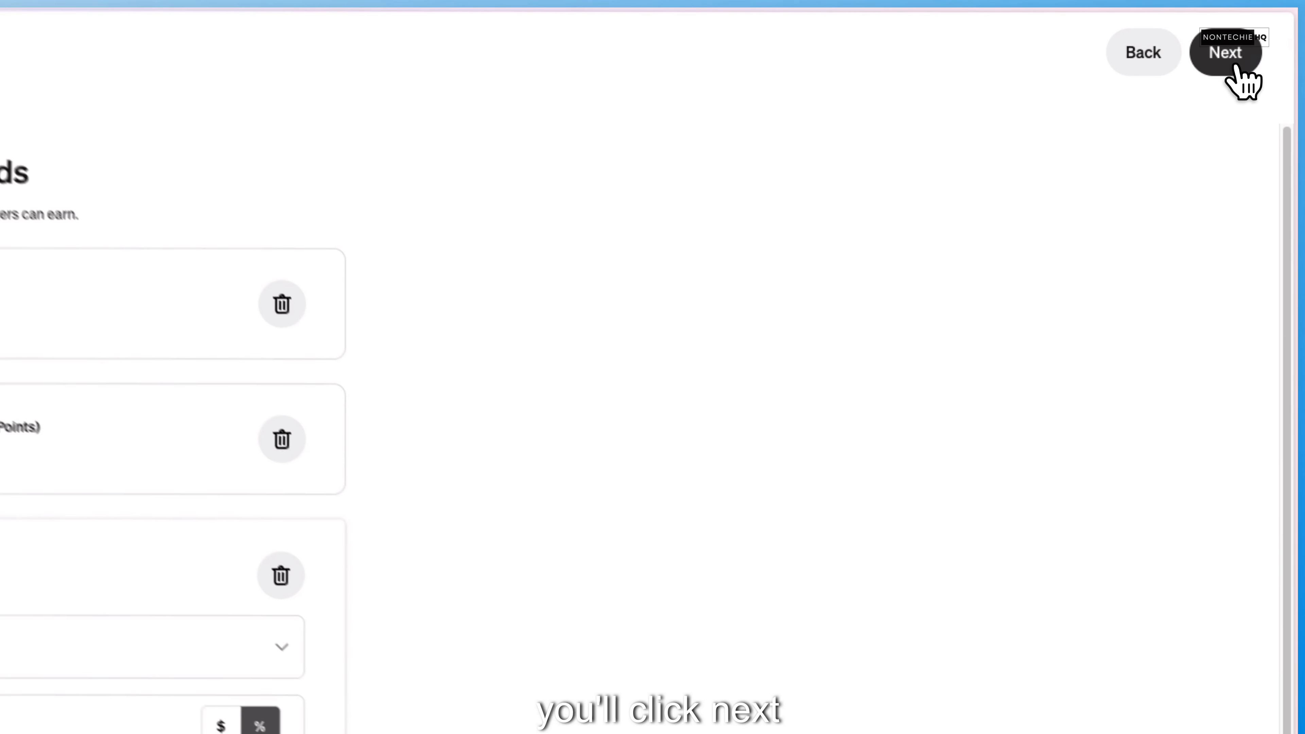
# - Review and launch the loyalty program, then view the text-number verification form and close it without submitting
pyautogui.click(1235, 67)
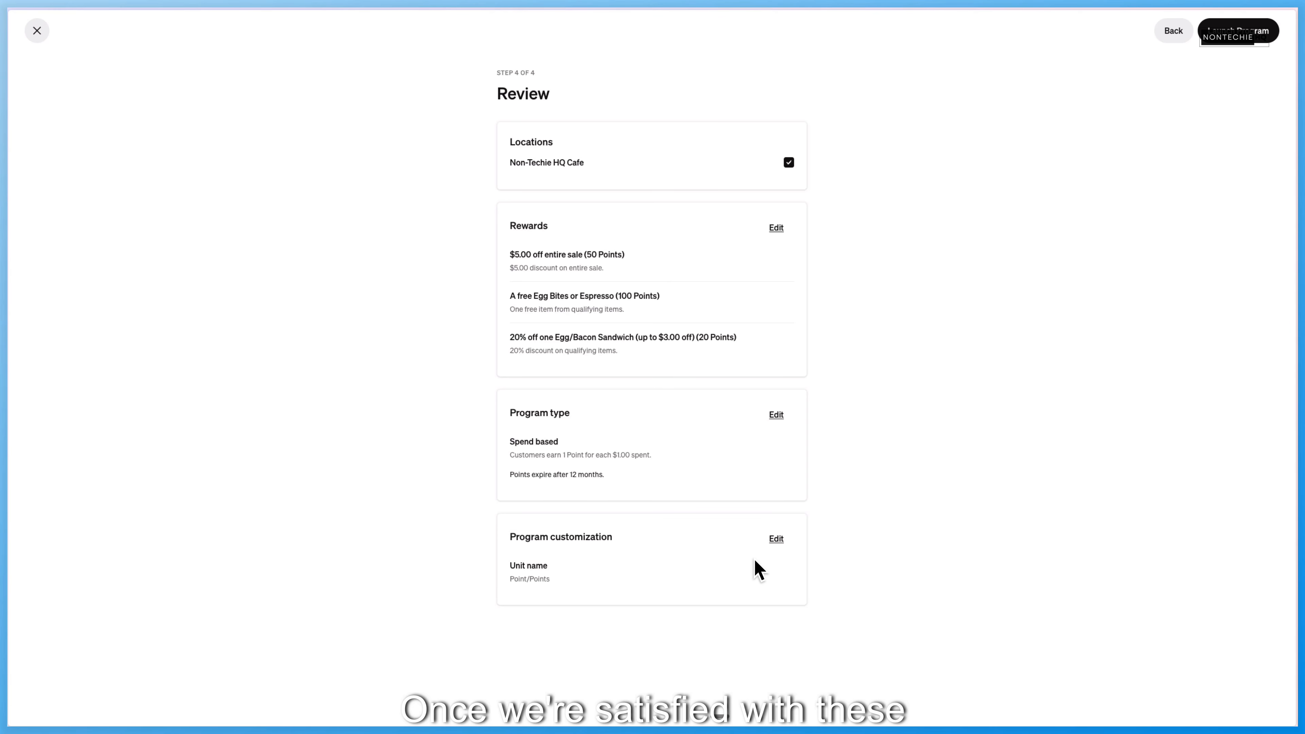
pyautogui.click(1248, 36)
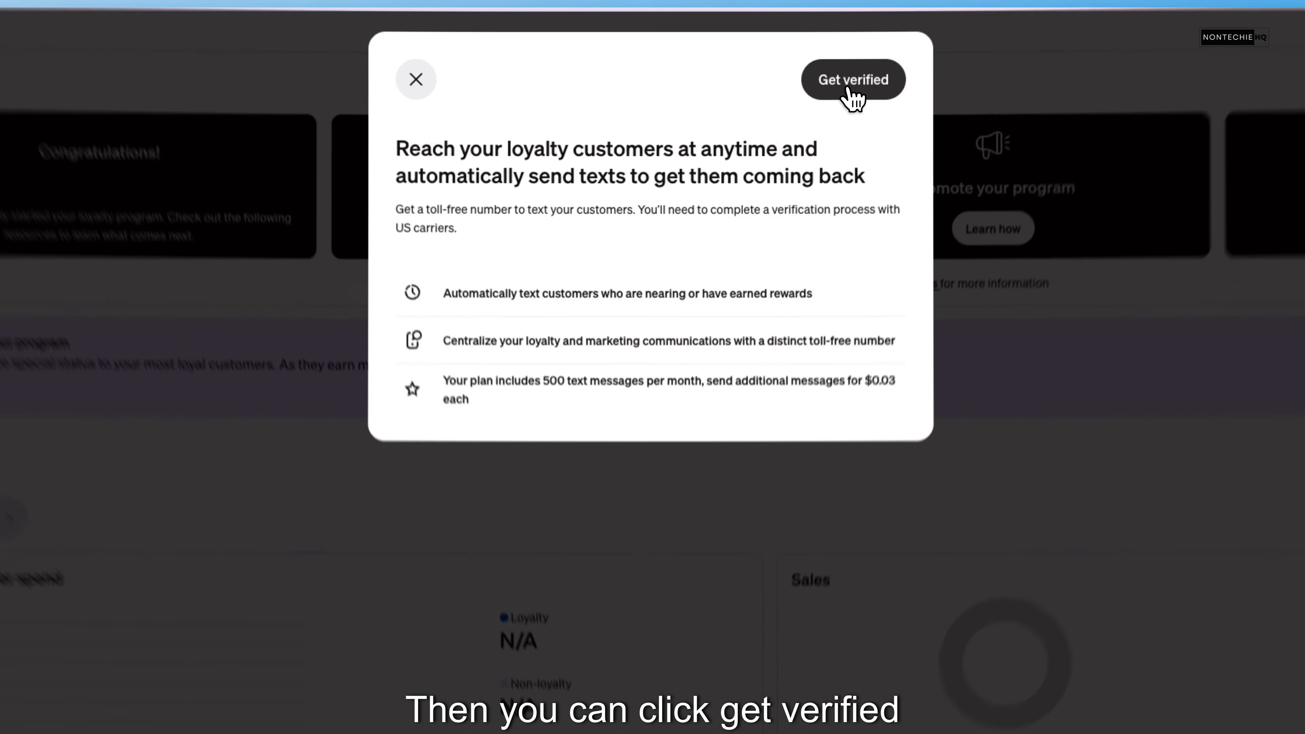
pyautogui.click(775, 52)
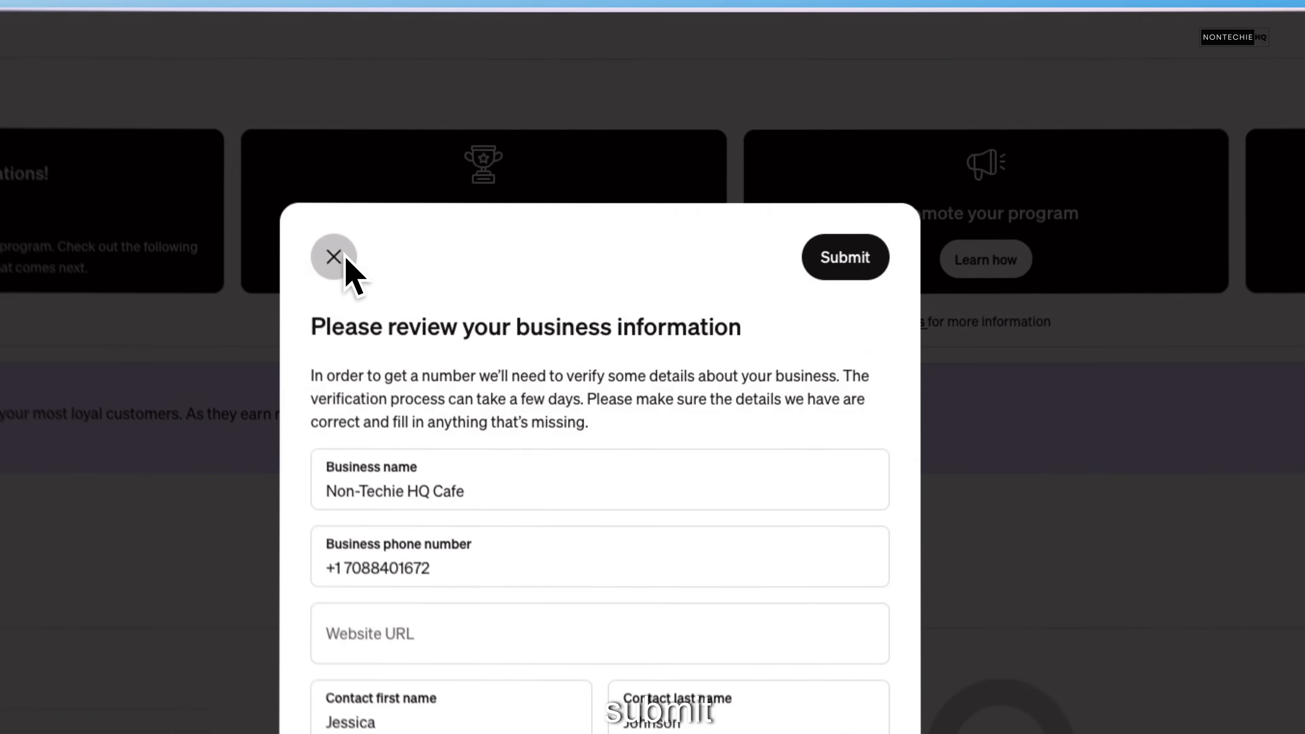
pyautogui.click(506, 141)
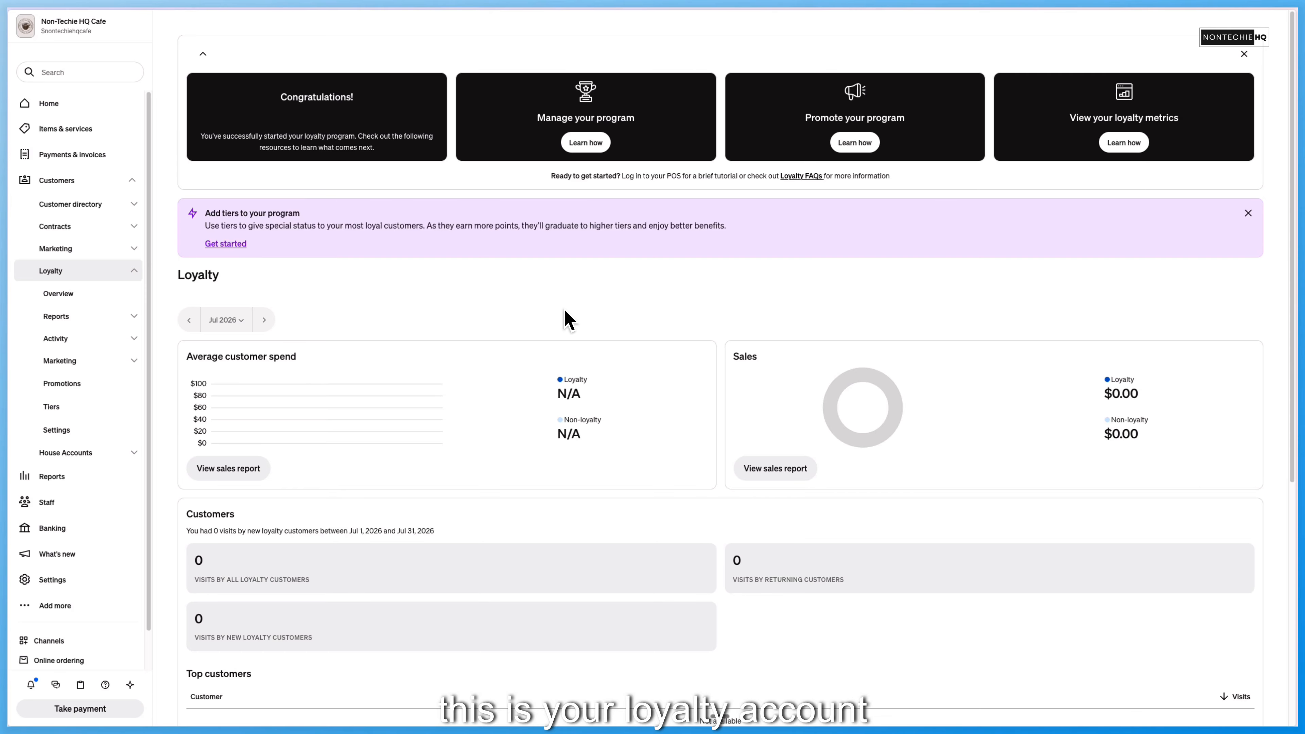
# - Examine the Loyalty overview's spend, sales, customer visit and redemption sections, collapsing the getting-started cards
pyautogui.scroll(-5, 568, 323)
pyautogui.scroll(5, 568, 323)
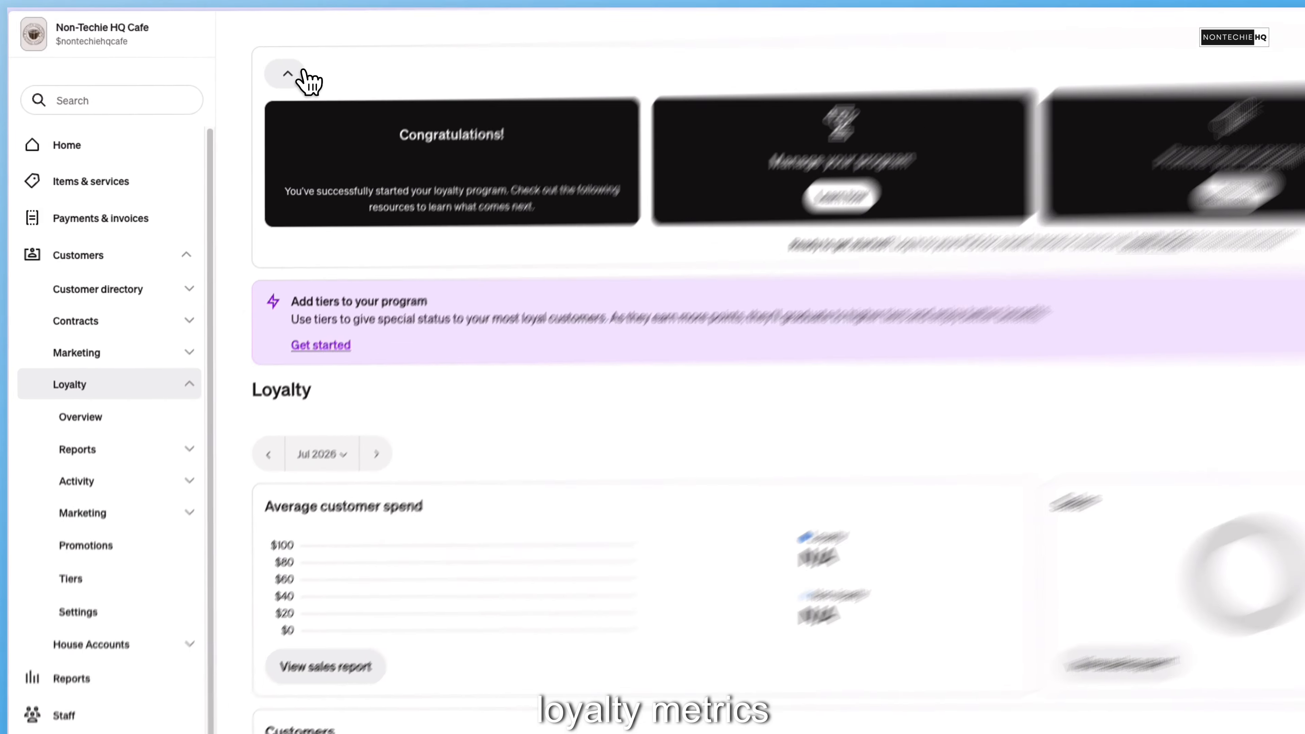
pyautogui.click(203, 53)
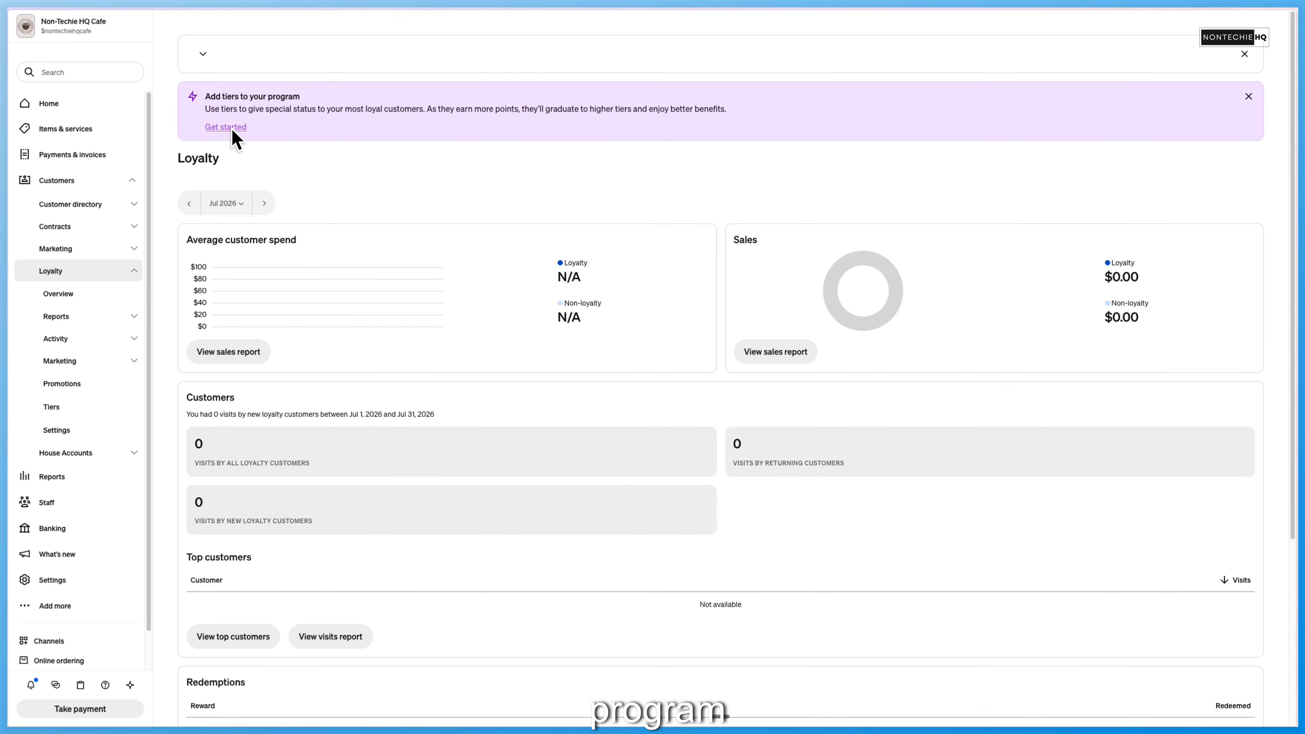
pyautogui.scroll(-2, 278, 151)
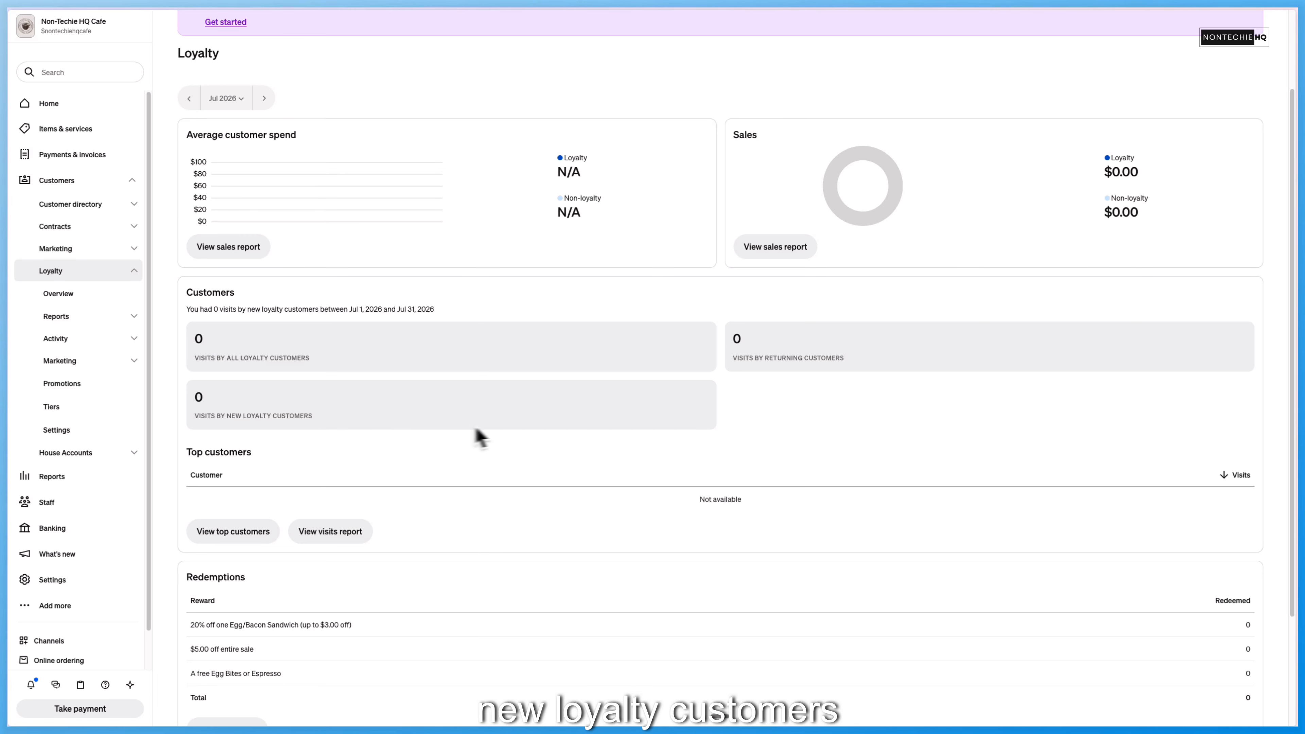
# - Check the overview's redemptions, then view the loyalty Visits, Sales and Top customers reports in turn
pyautogui.scroll(-3, 740, 370)
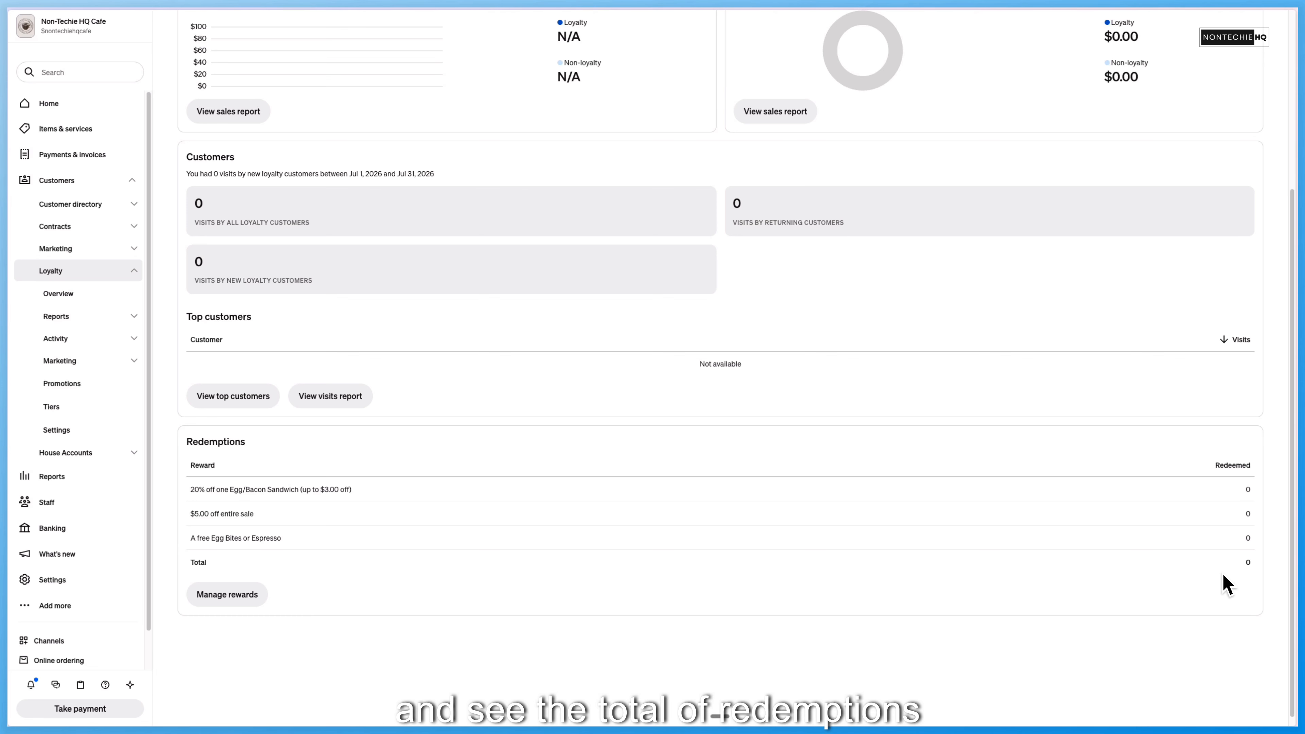
pyautogui.scroll(5, 863, 233)
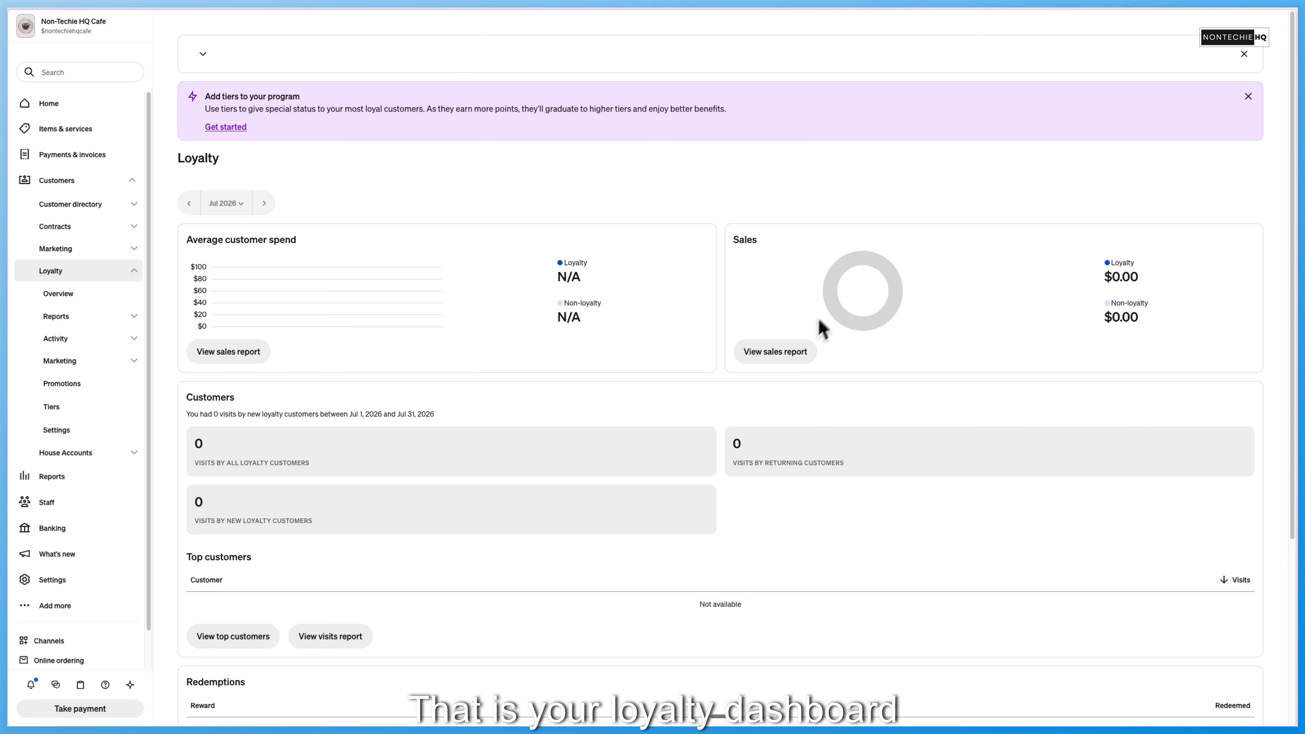
pyautogui.click(90, 296)
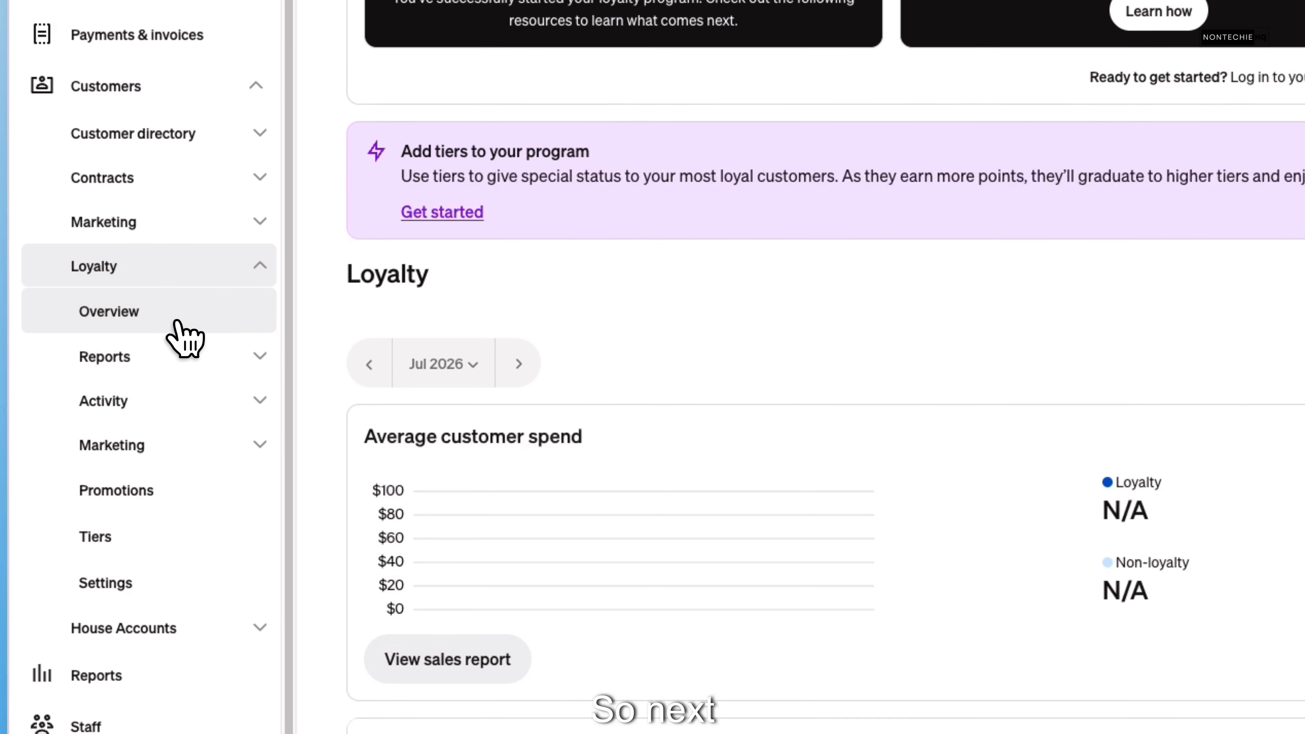
pyautogui.click(148, 360)
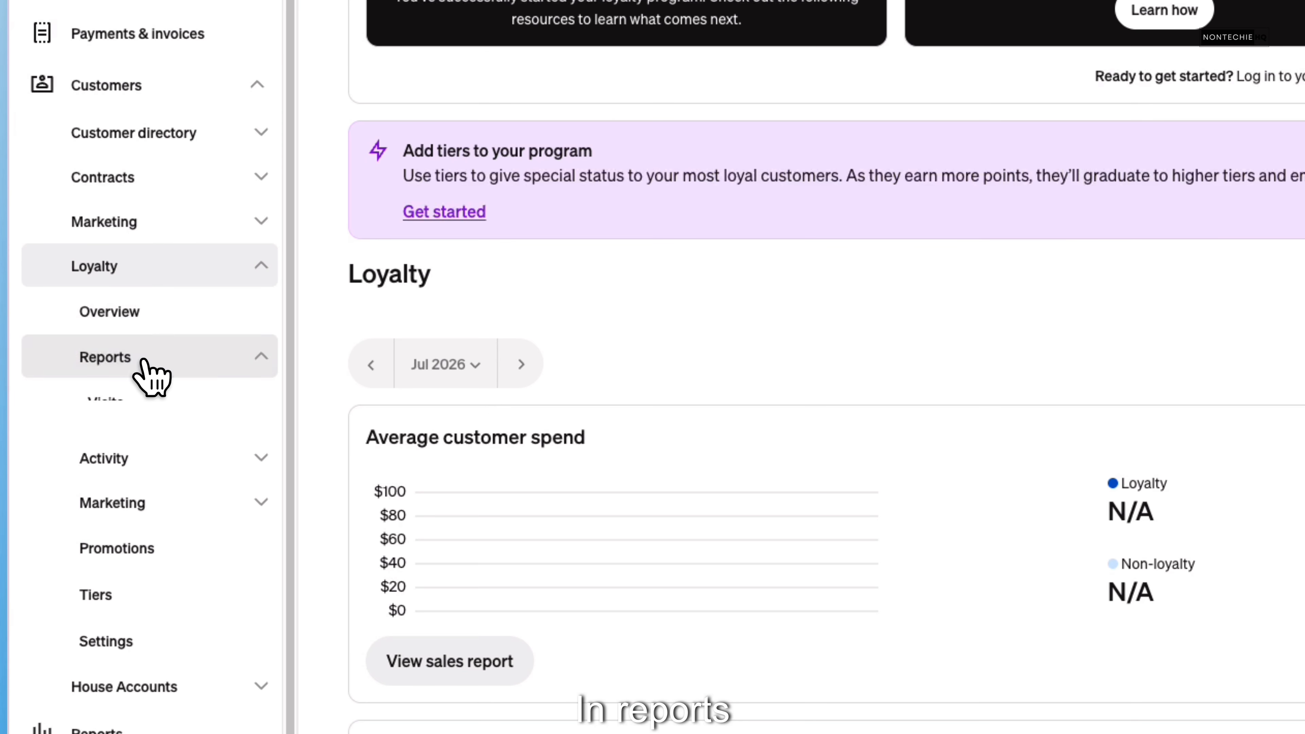
pyautogui.click(142, 419)
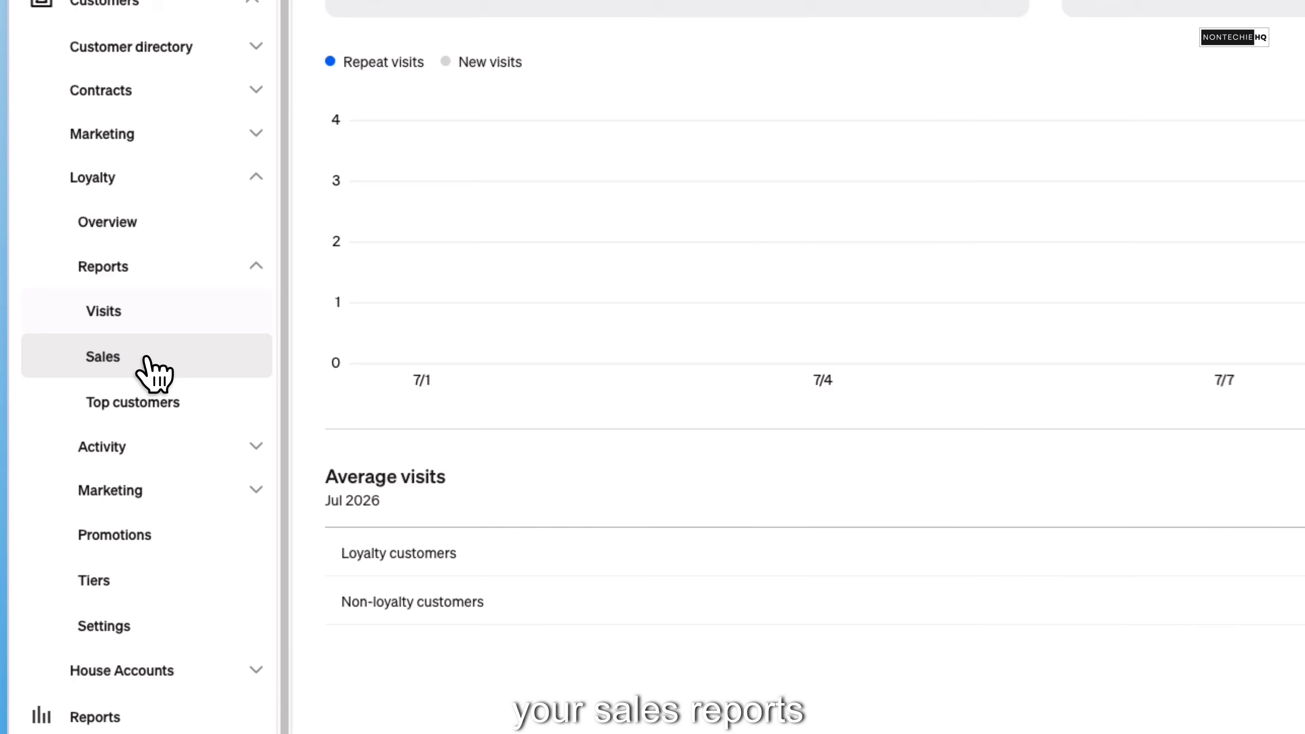
pyautogui.click(148, 360)
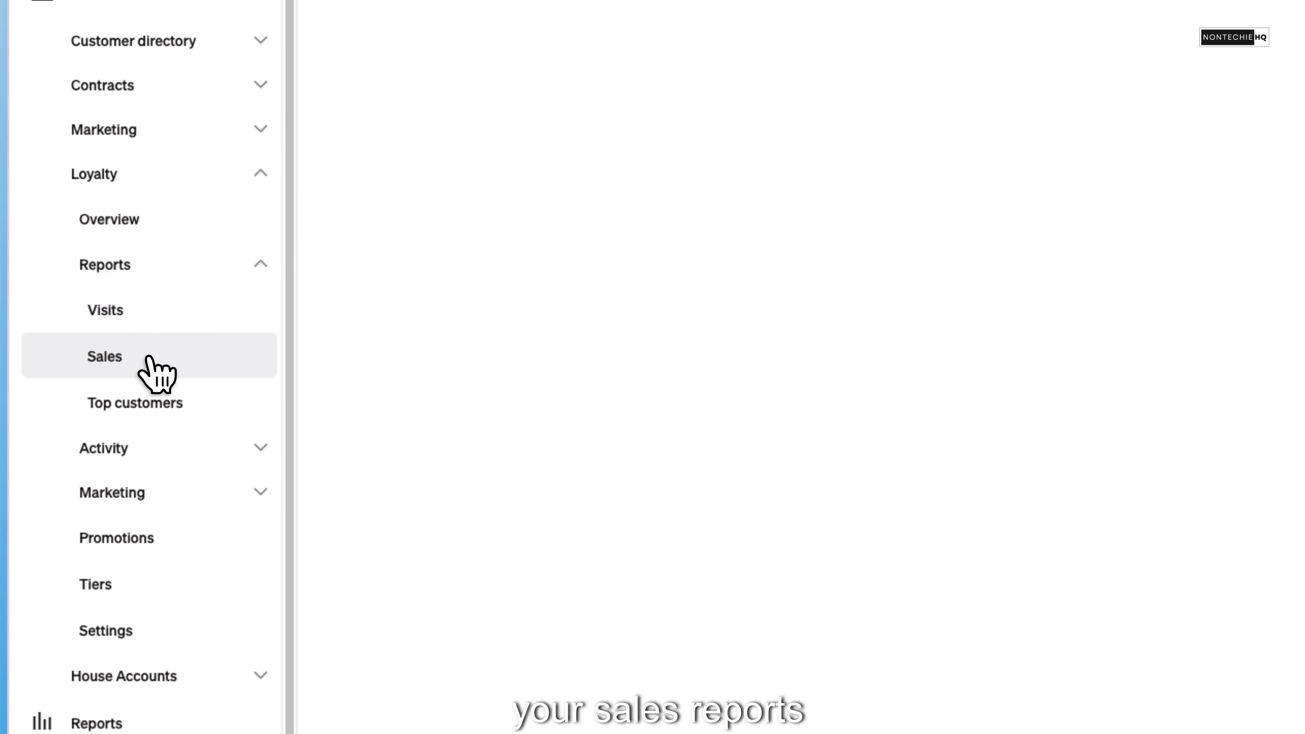
pyautogui.click(175, 402)
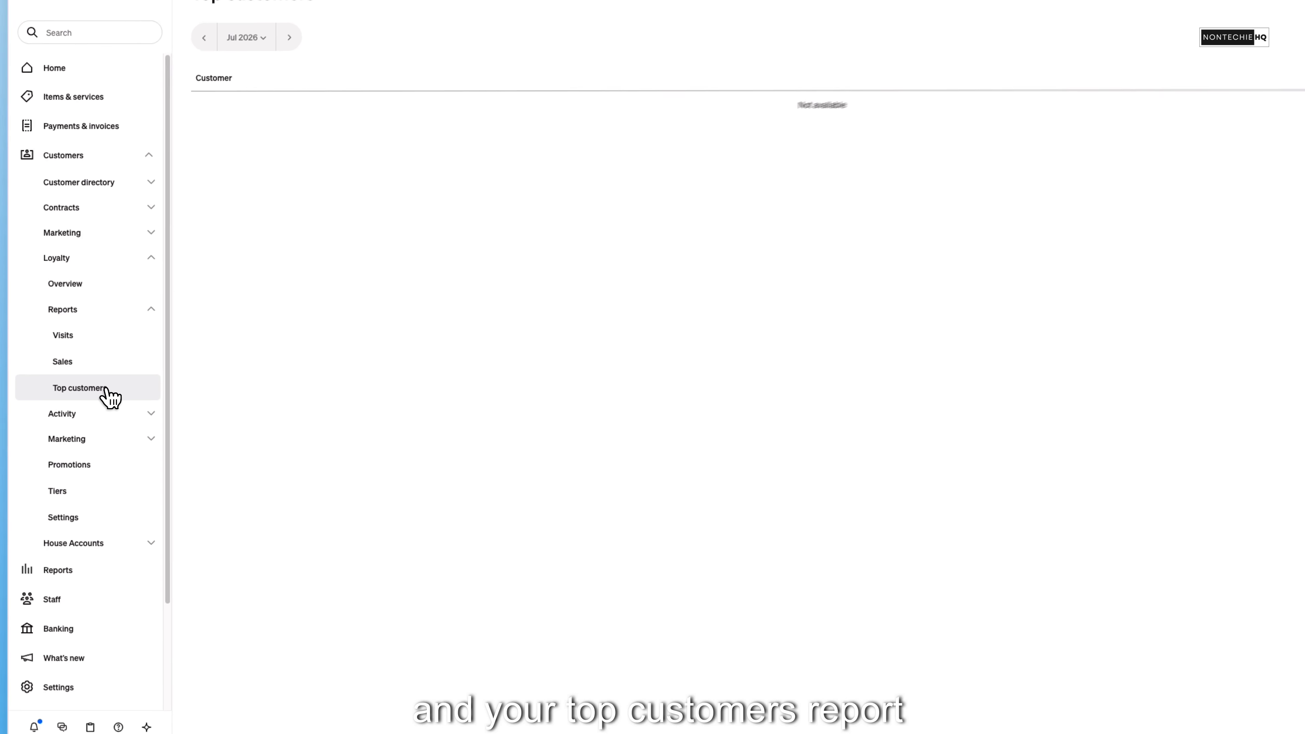
# - View all loyalty activity and its activity-type filter options, then look at the suspicious activity list
pyautogui.scroll(-2, 172, 406)
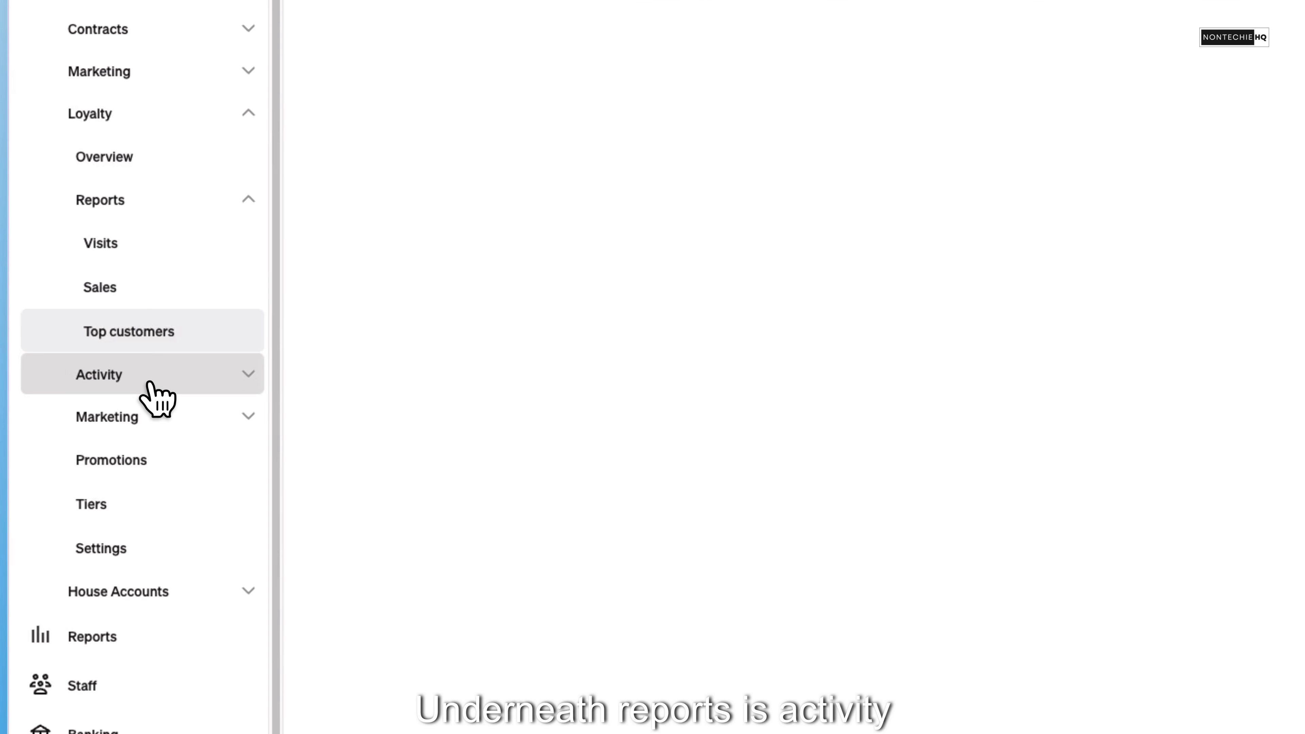
pyautogui.click(103, 368)
pyautogui.click(150, 436)
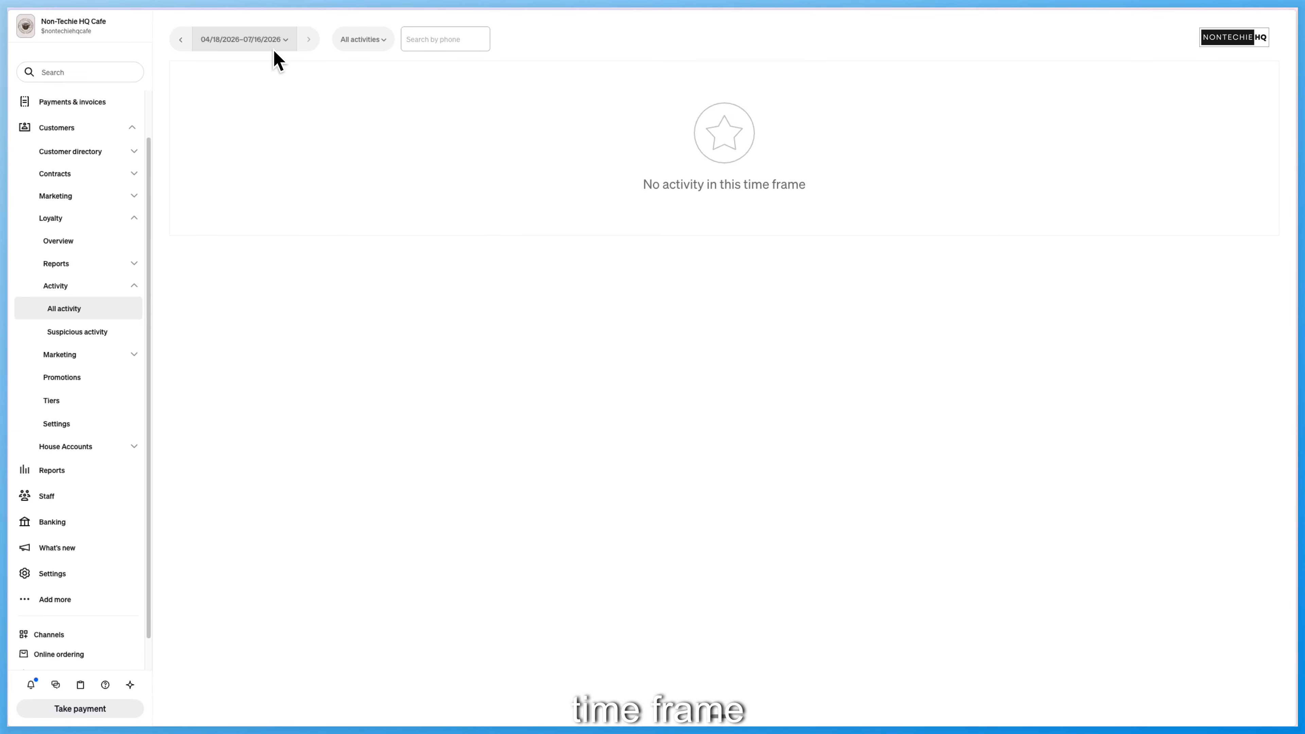
pyautogui.click(362, 39)
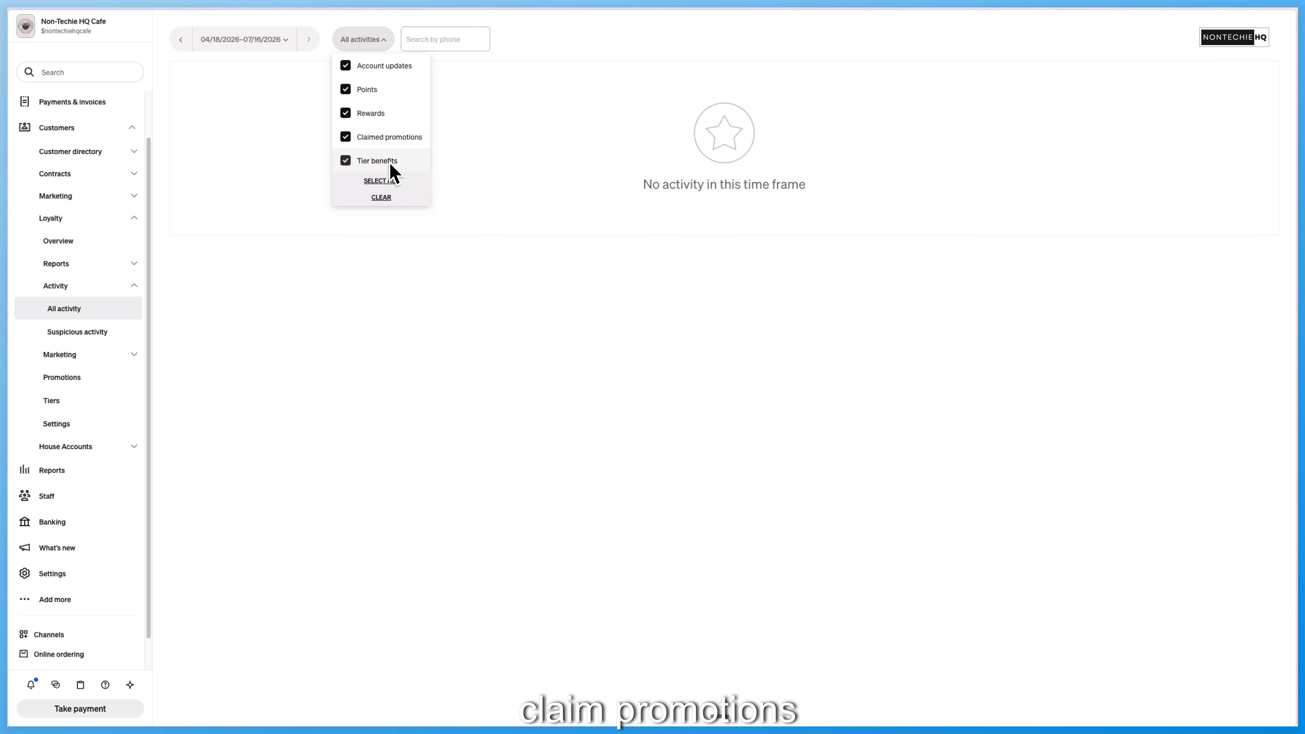
pyautogui.click(363, 43)
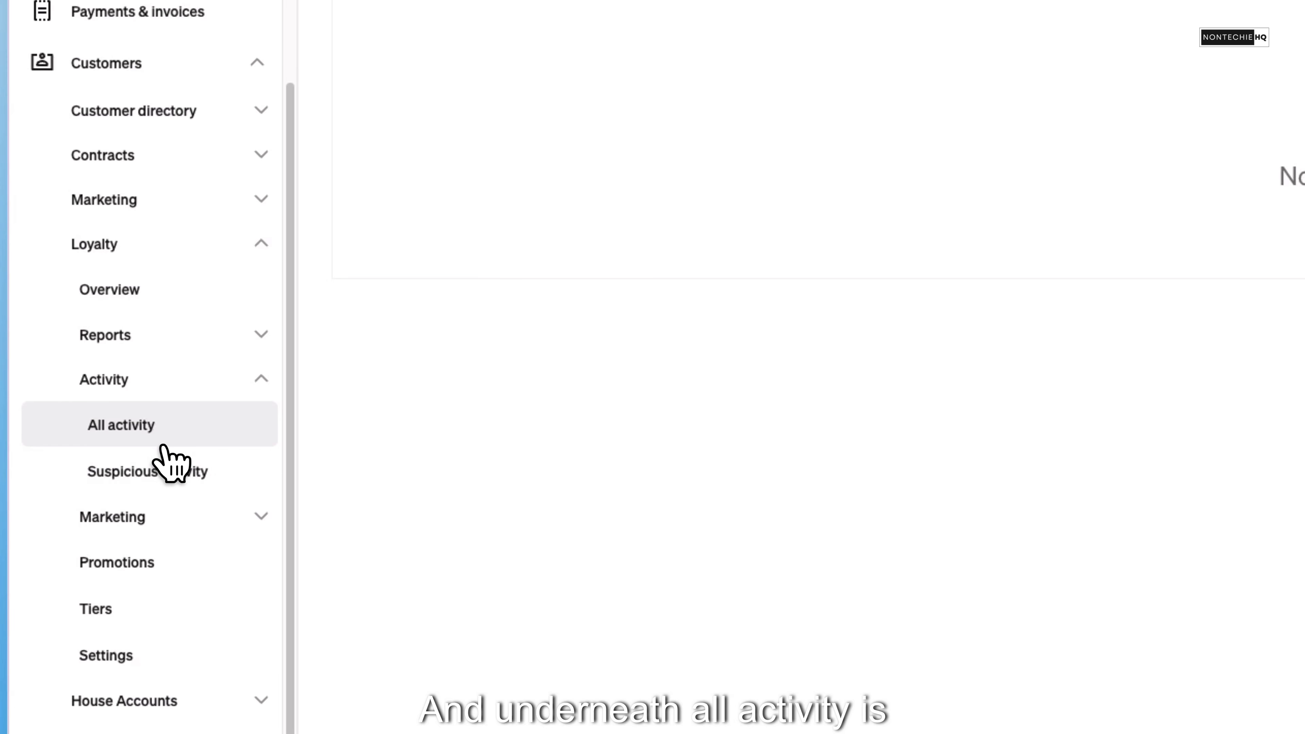
pyautogui.click(206, 483)
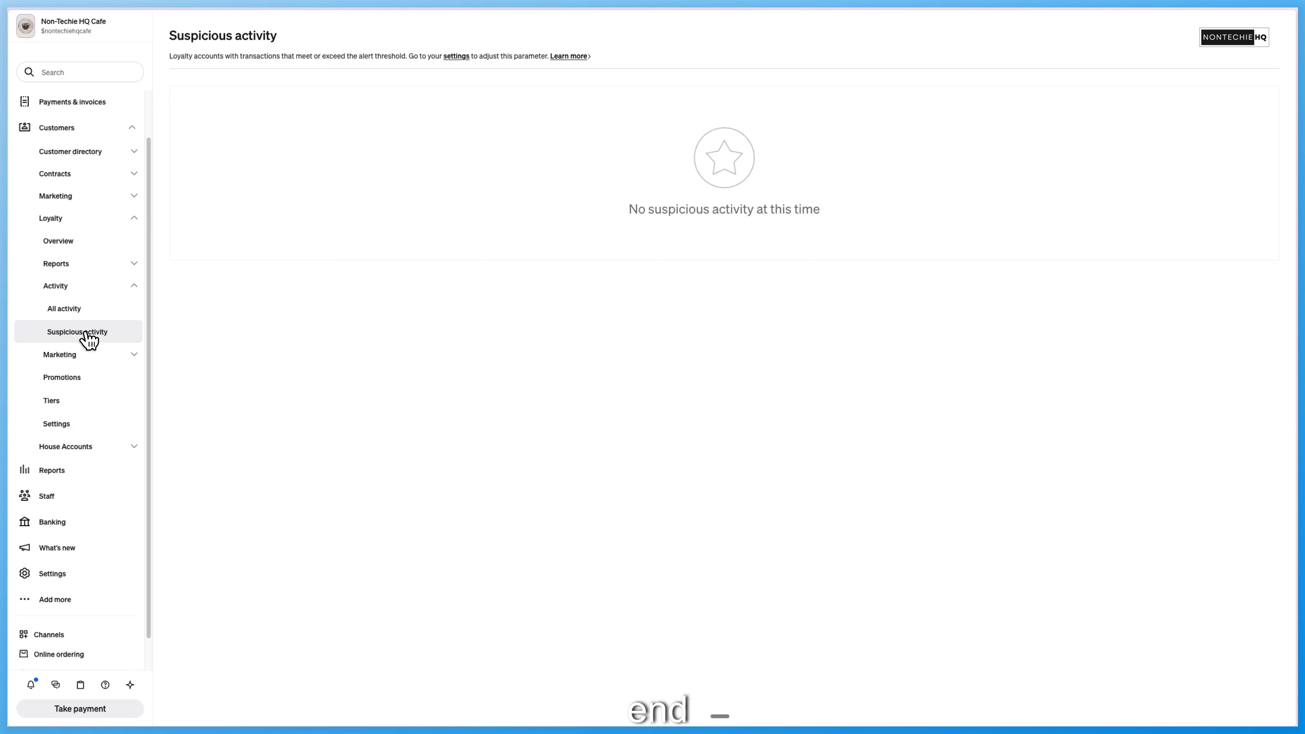
# - Review the loyalty program's email, text message and other marketing options, and view the customer loyalty status and enrollment site
pyautogui.click(88, 360)
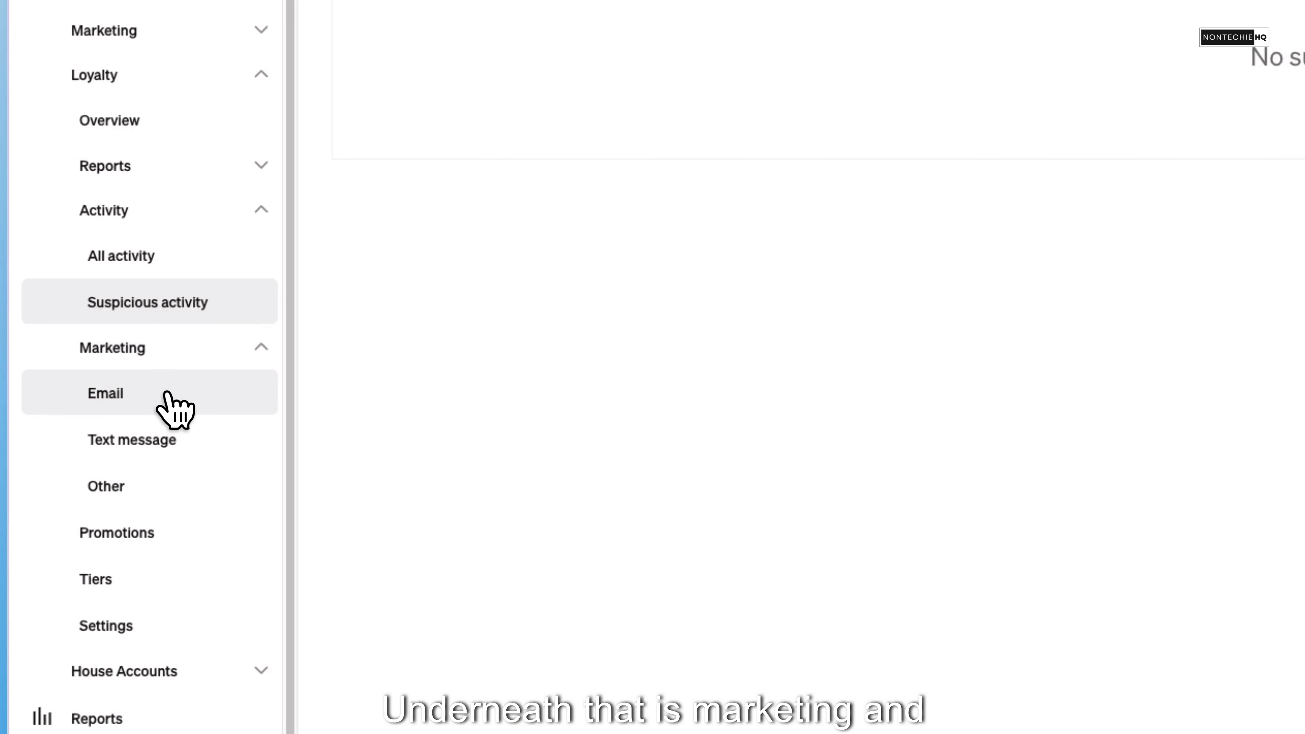
pyautogui.click(165, 396)
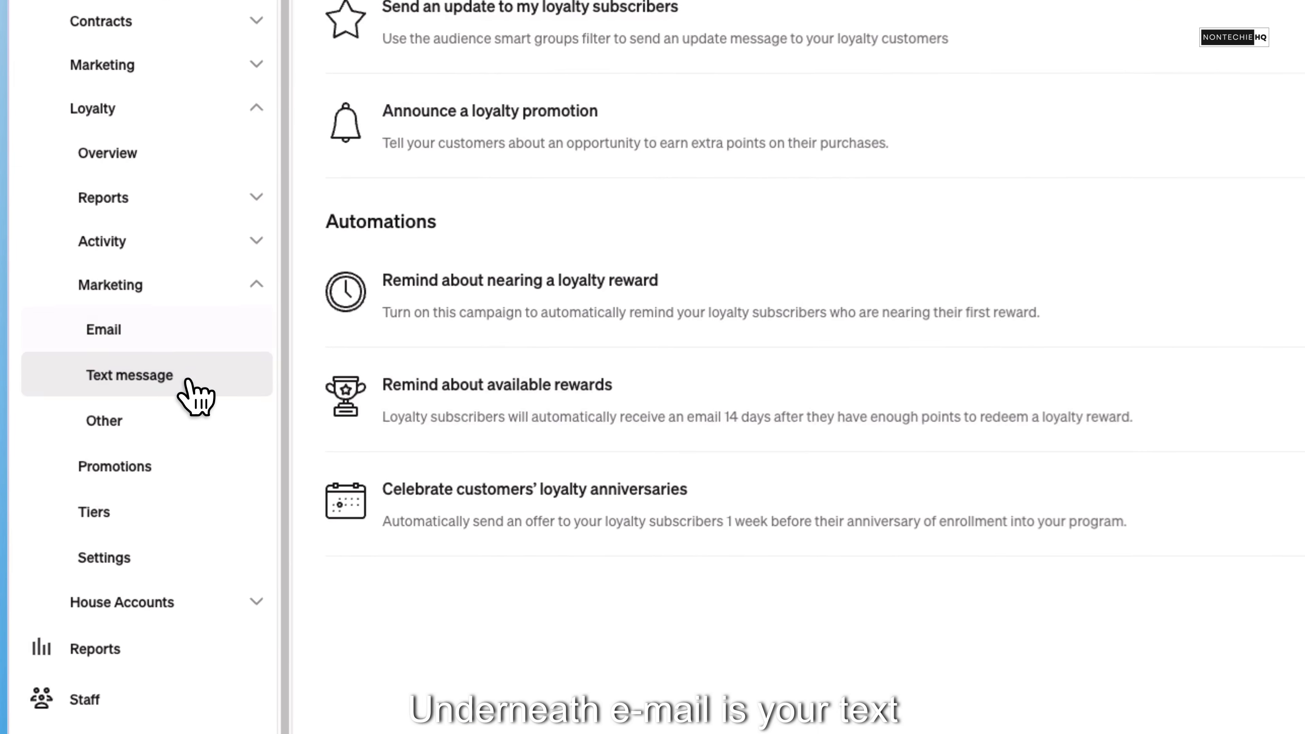
pyautogui.click(193, 396)
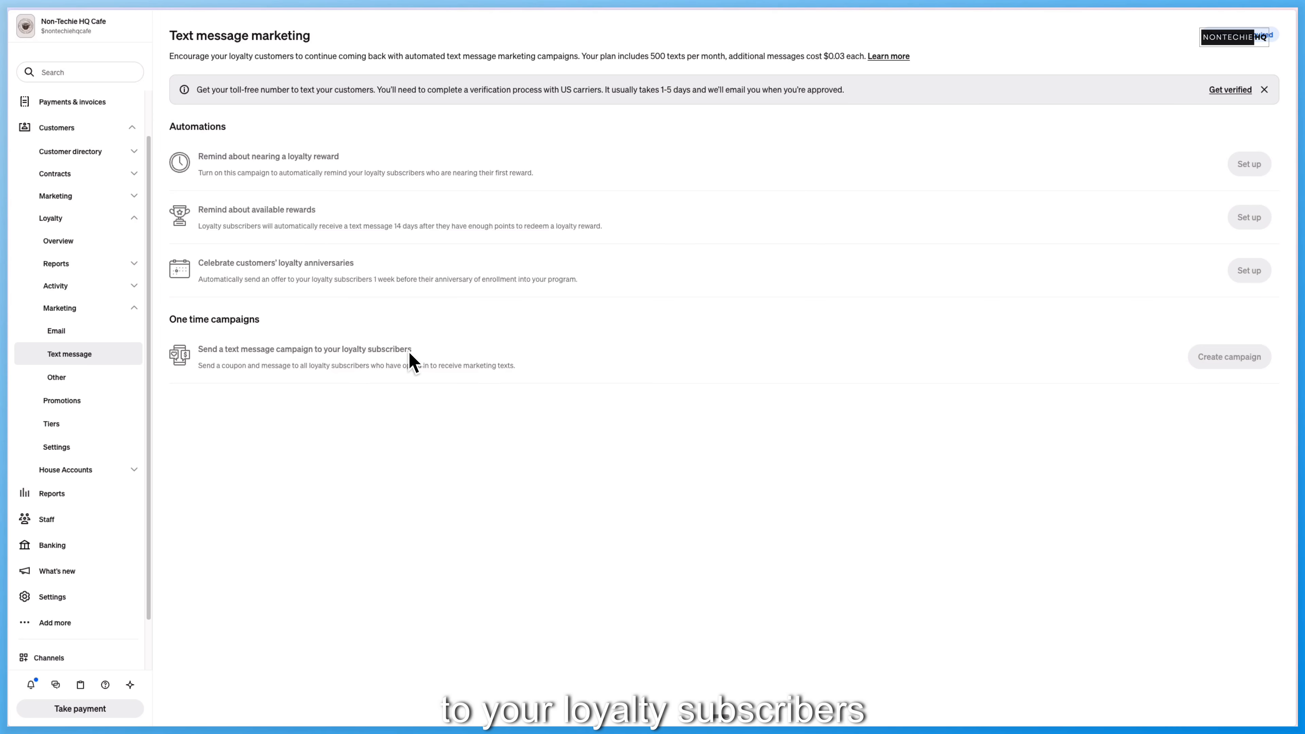
pyautogui.click(67, 379)
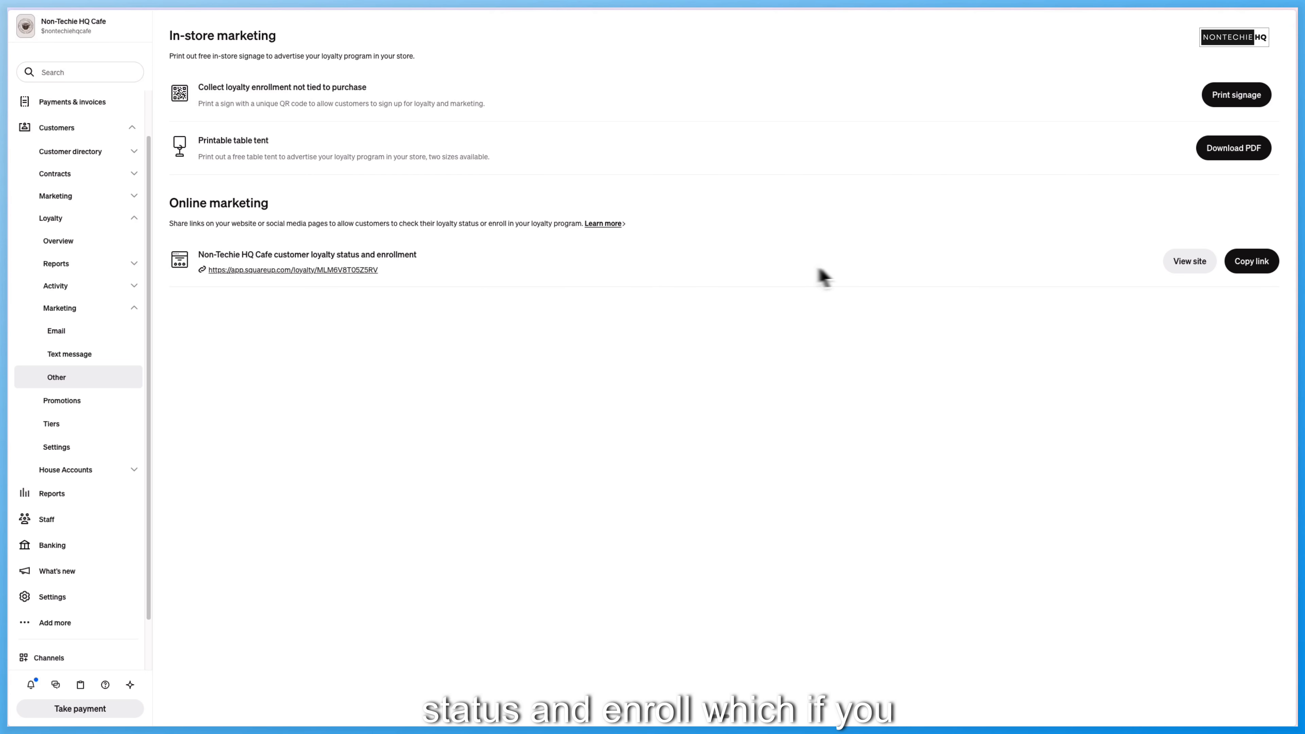
pyautogui.click(1177, 262)
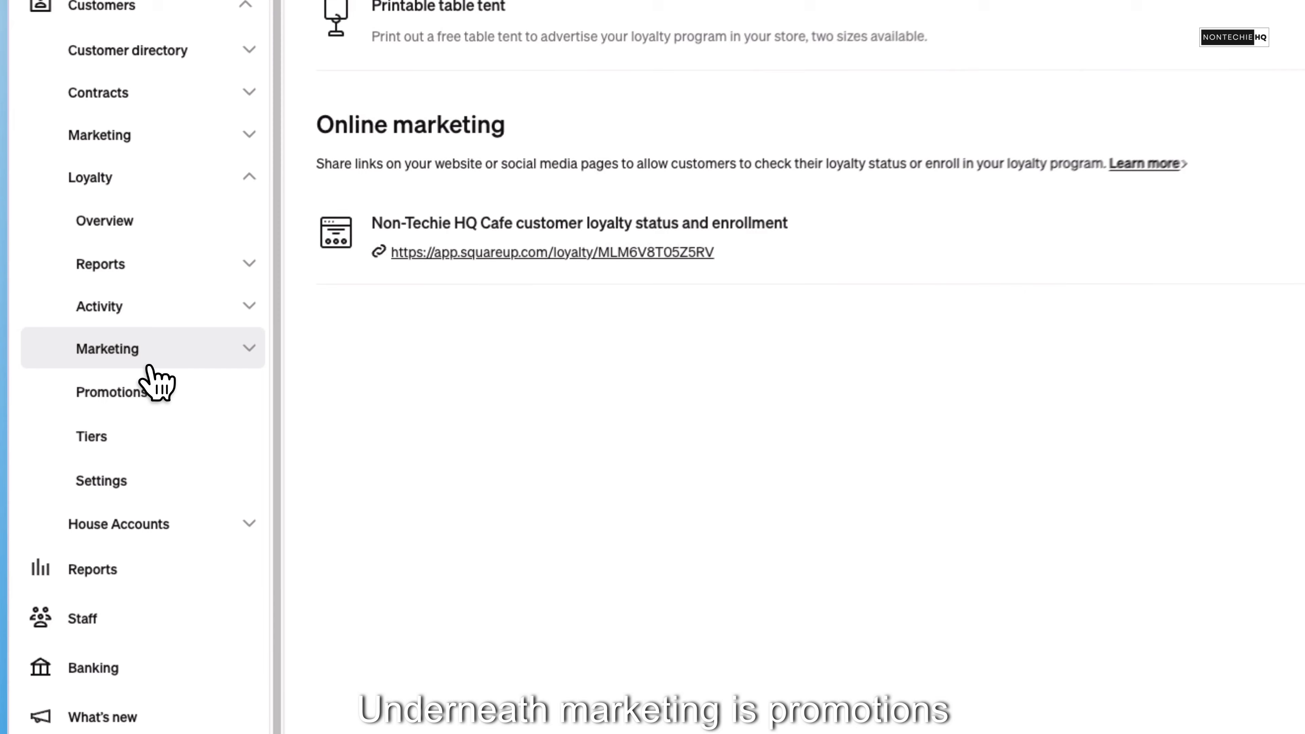
# - Start creating a loyalty promotion and look through the holidays offered by the Holiday special template
pyautogui.click(152, 395)
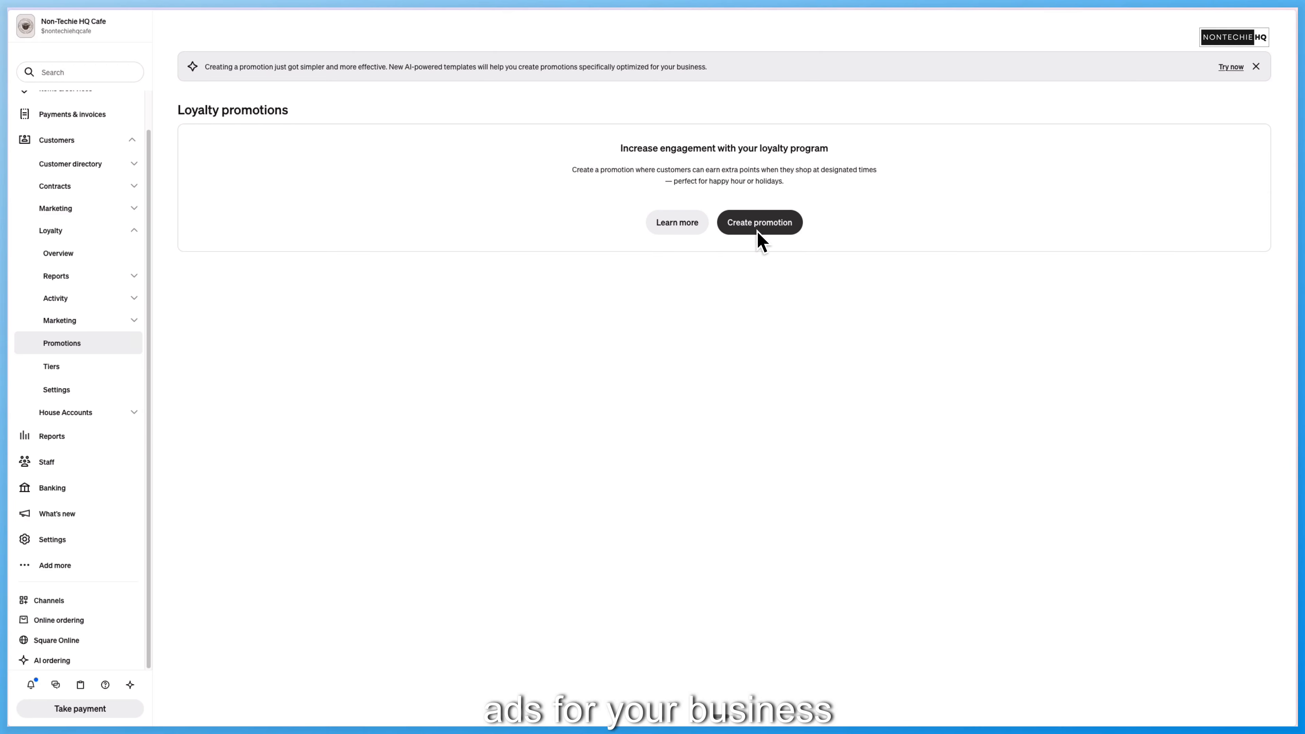
pyautogui.click(758, 231)
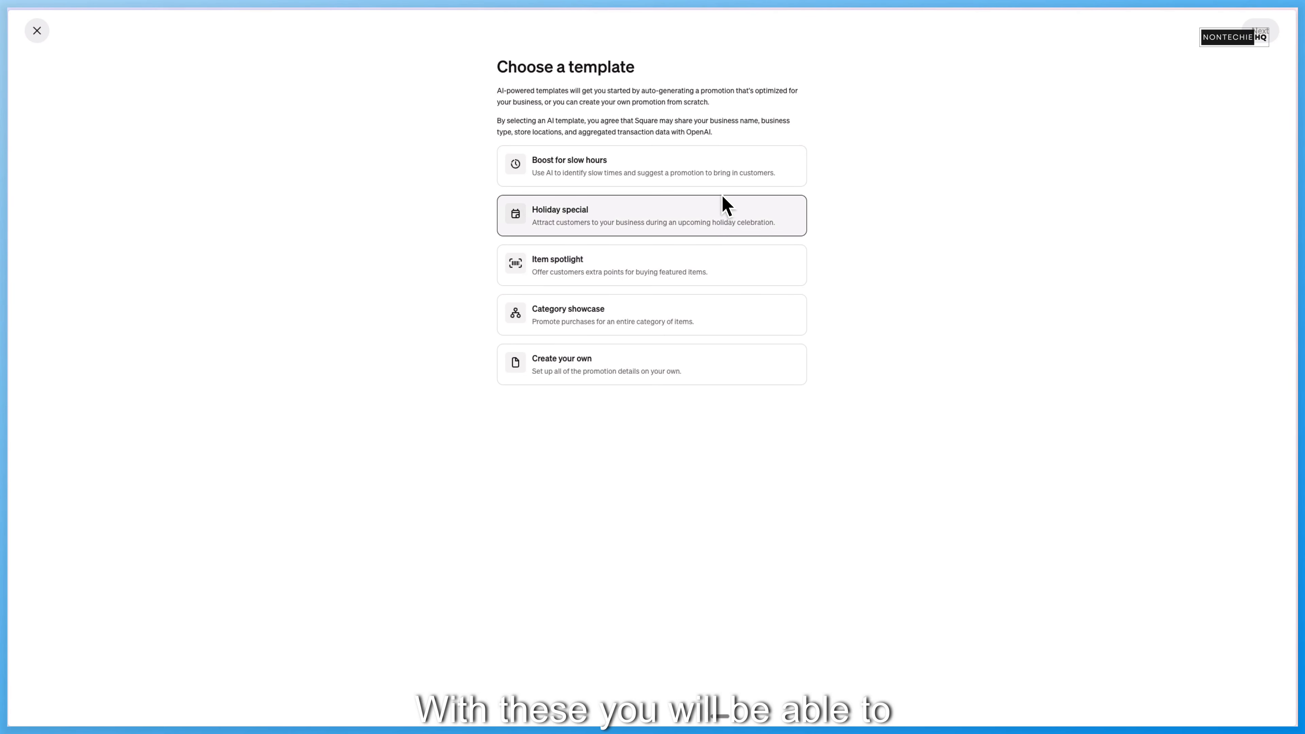
pyautogui.click(726, 228)
pyautogui.click(720, 260)
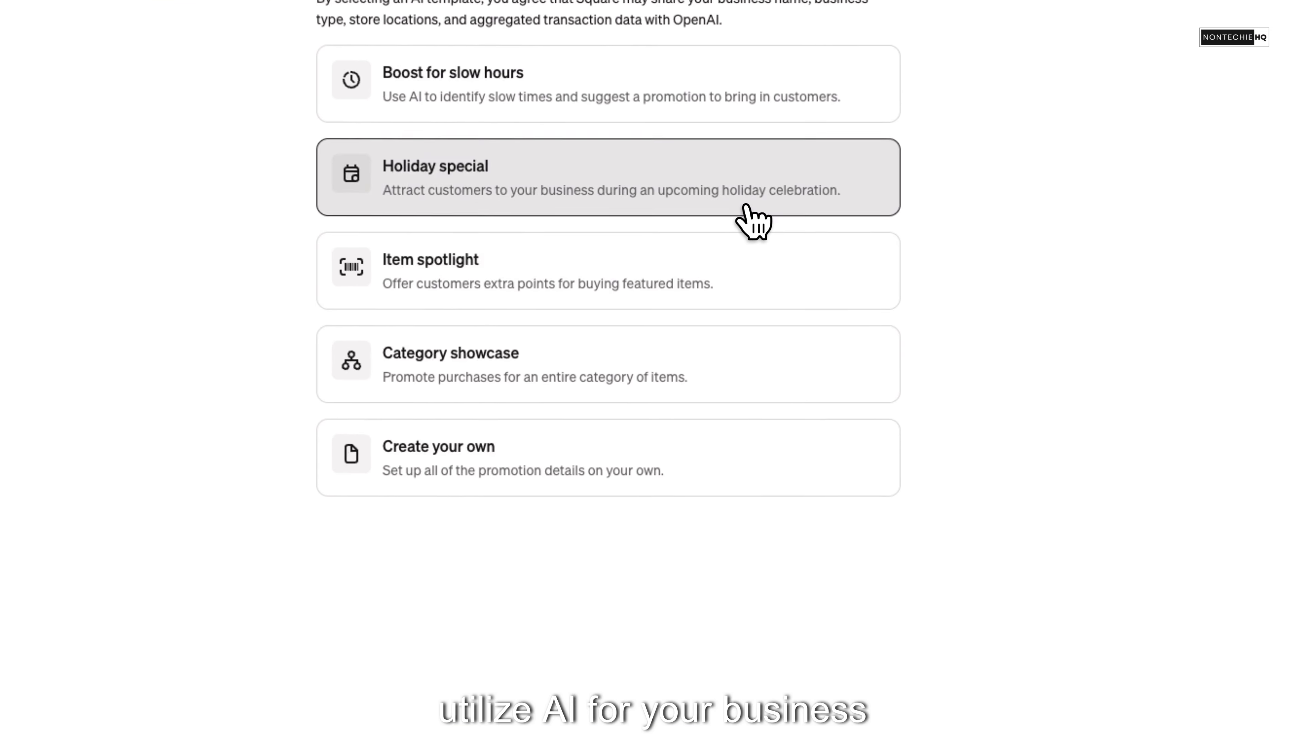
pyautogui.scroll(-3, 725, 537)
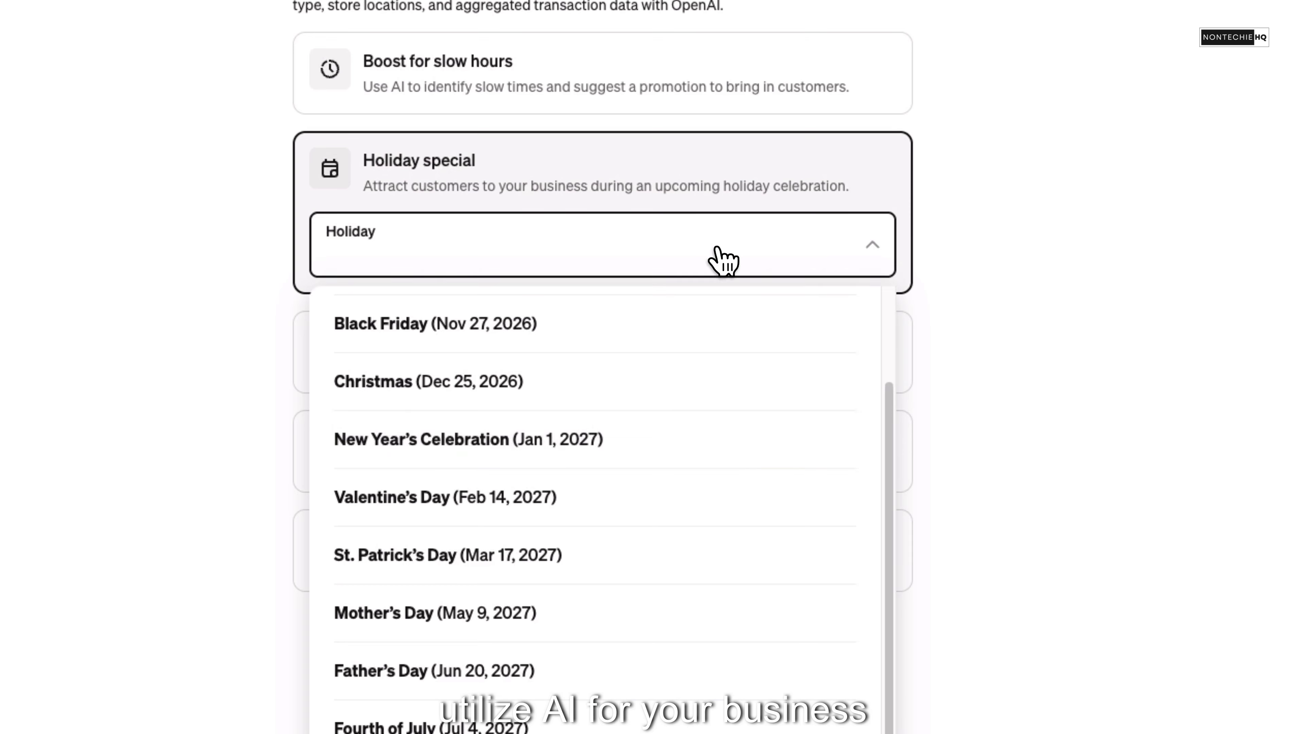
# - Choose the Item spotlight template for the promotion and feature the Egg Salad Sandwich
pyautogui.click(637, 349)
pyautogui.click(632, 352)
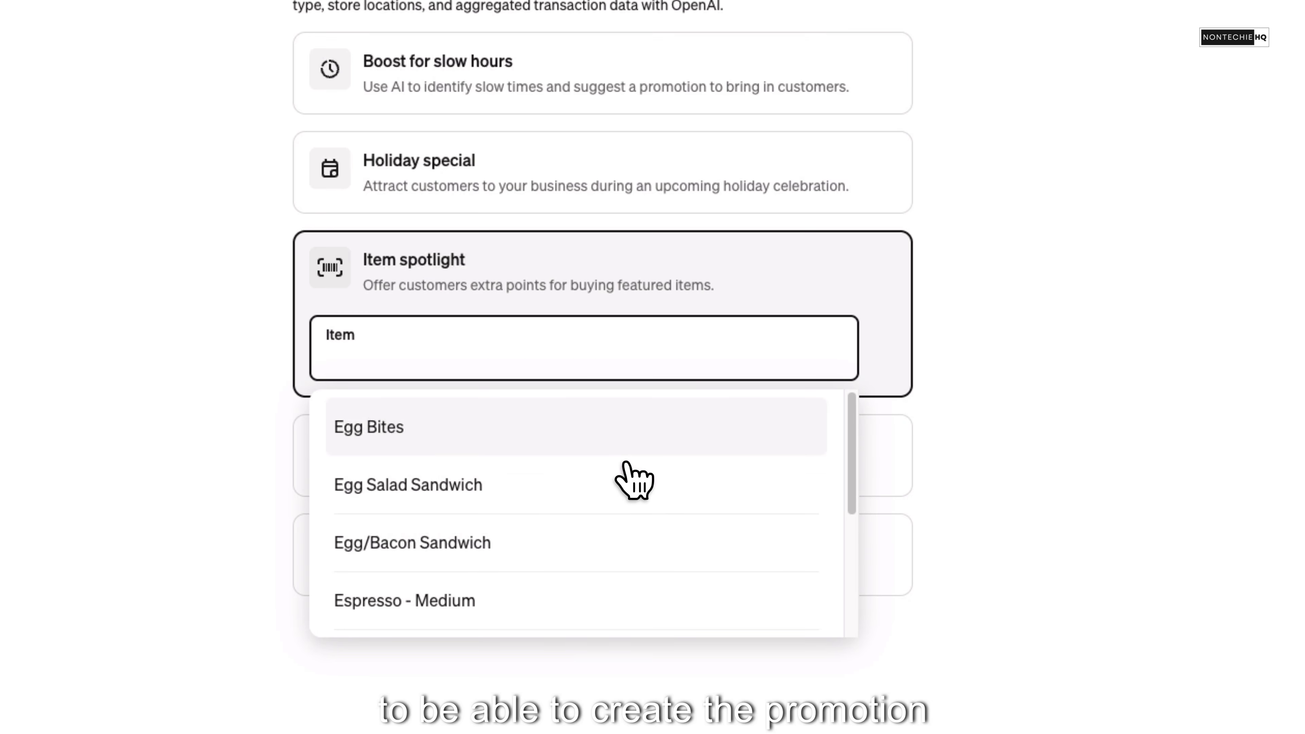
pyautogui.click(627, 481)
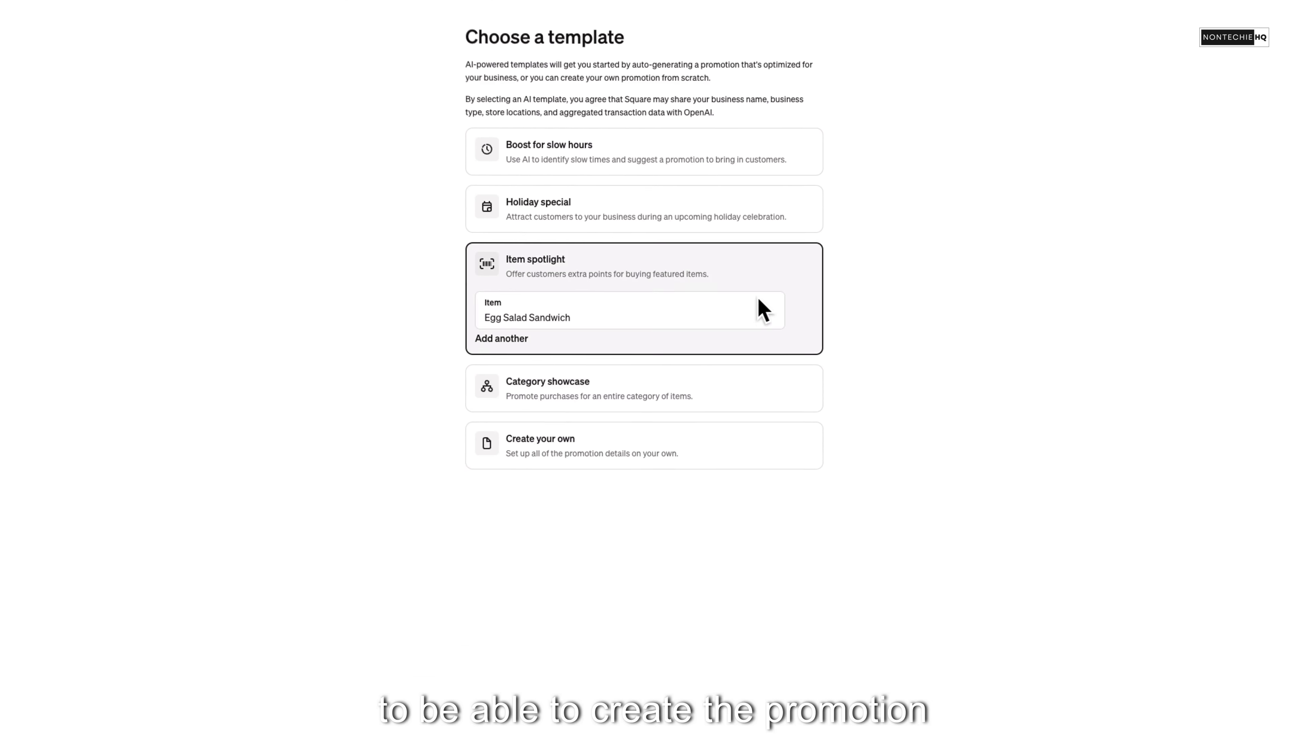
# - Generate the Egg Salad Sandwich promotion, review its details, launch it and return to Loyalty without creating a text message campaign
pyautogui.click(1274, 32)
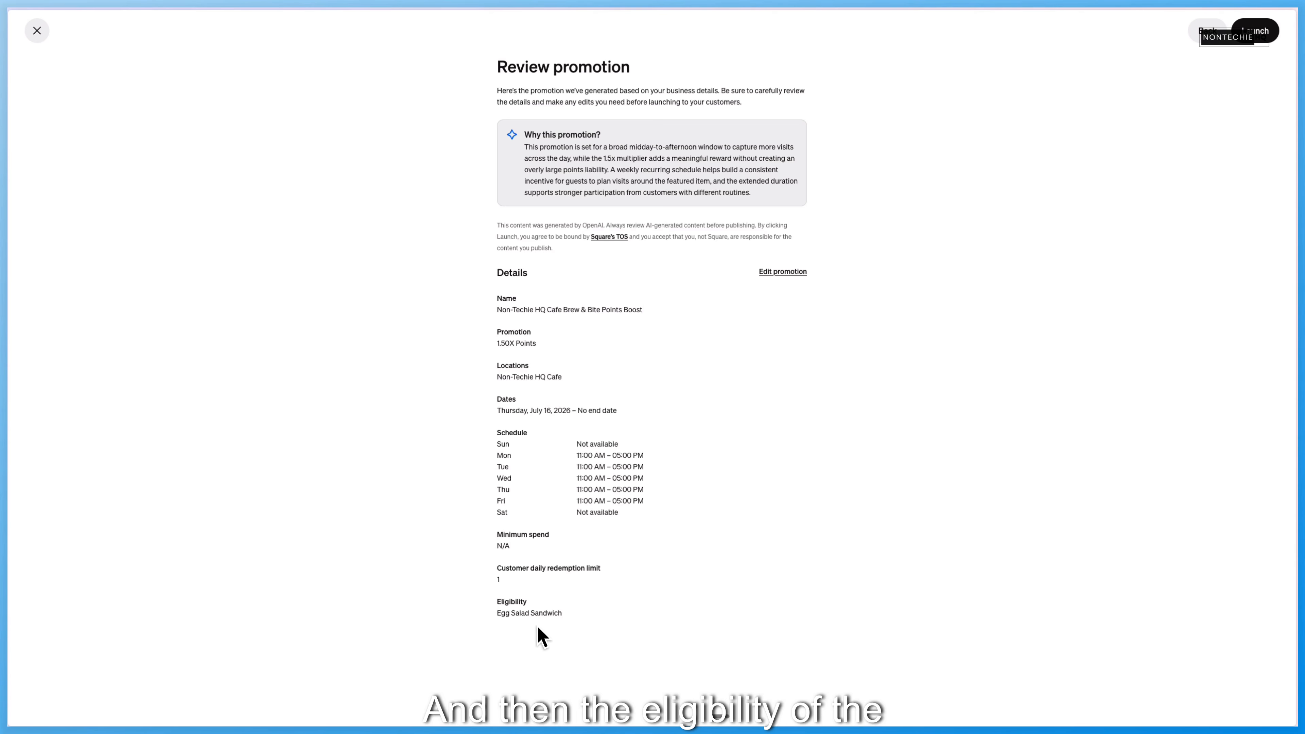
pyautogui.click(1202, 67)
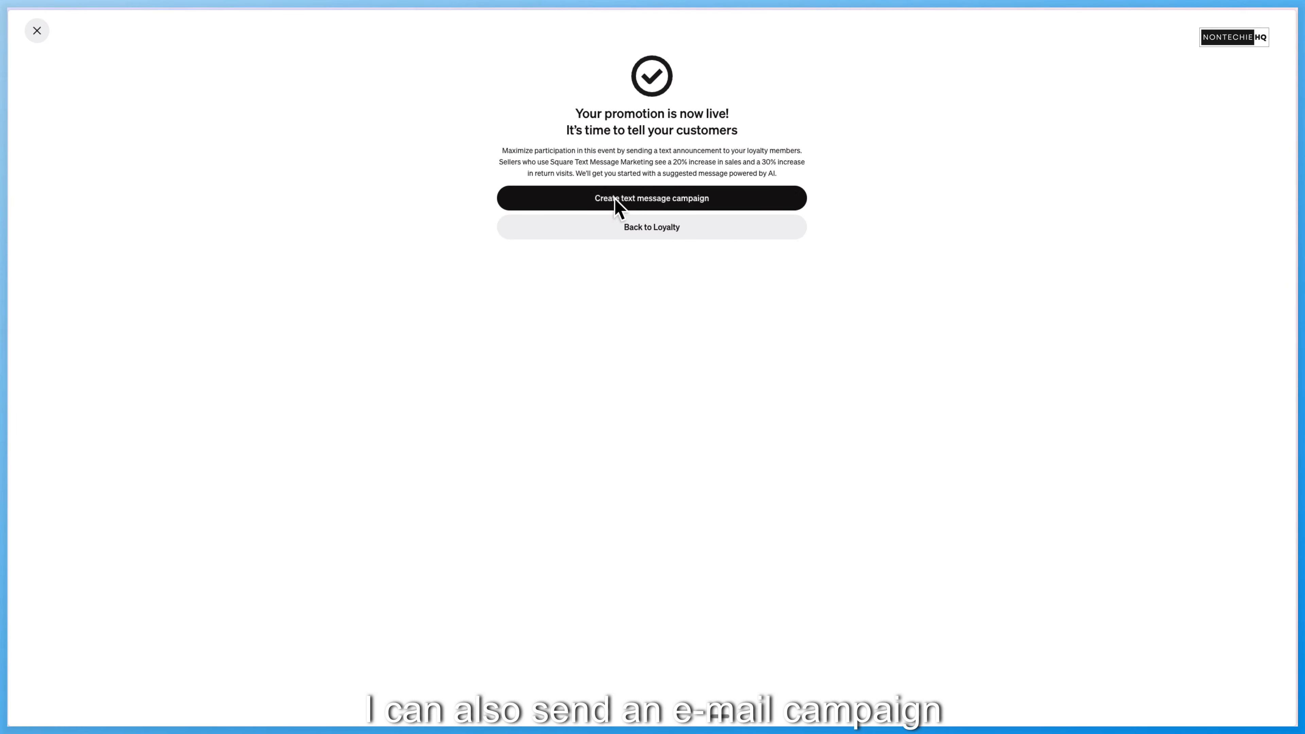
pyautogui.click(637, 231)
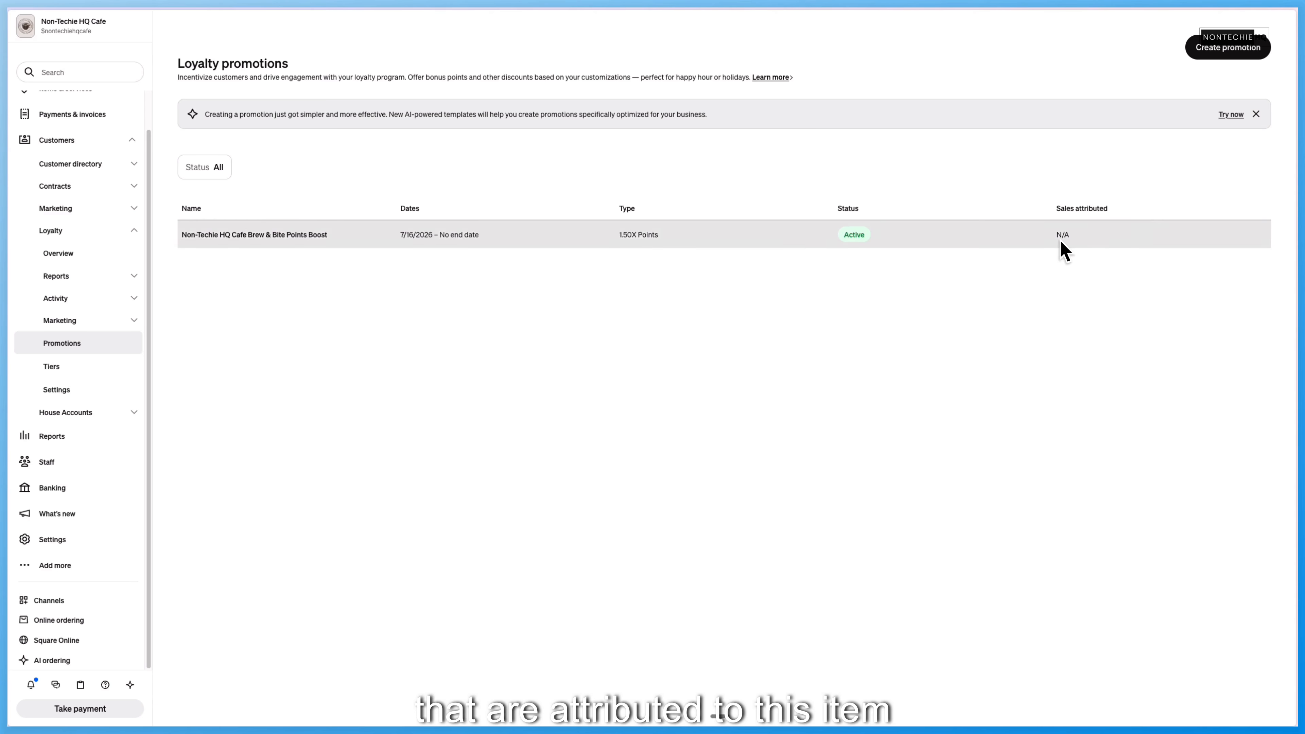
# - Examine the Brew & Bite Points Boost promotion's schedule, eligible purchases, performance and marketing campaigns
pyautogui.click(735, 241)
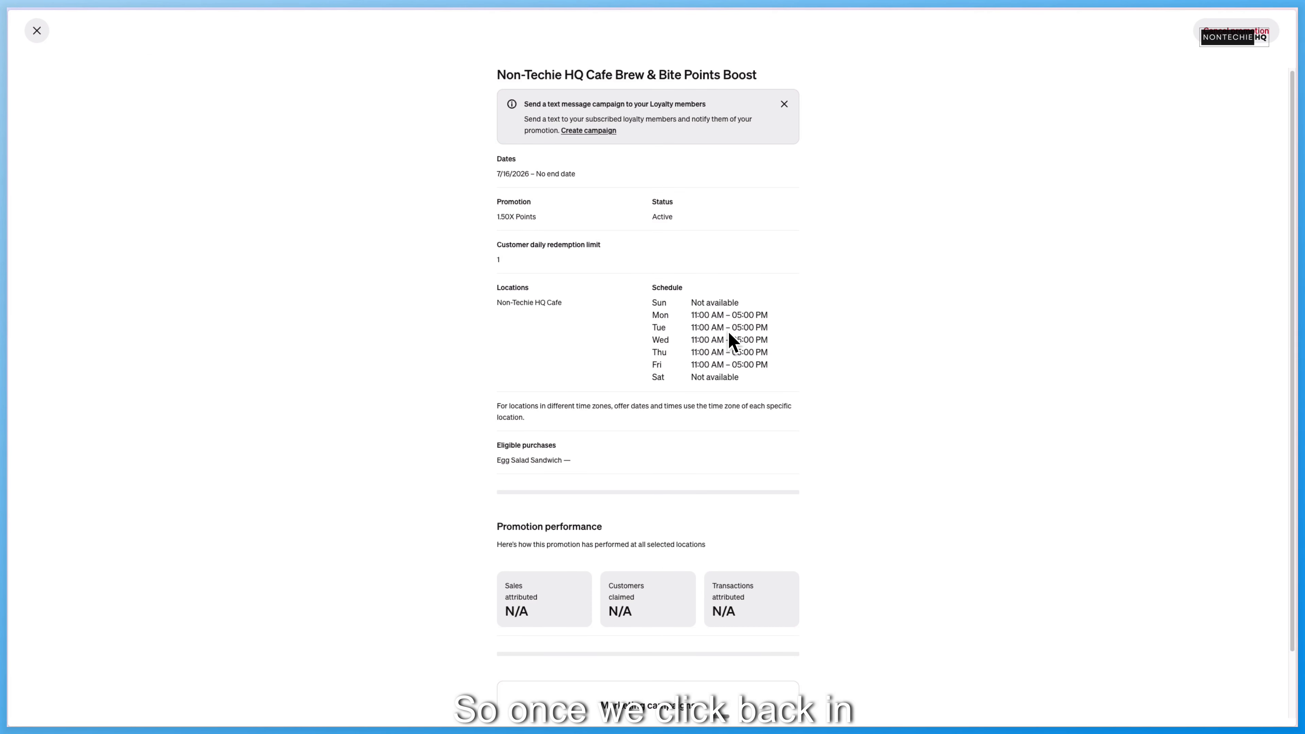
pyautogui.scroll(-1, 562, 189)
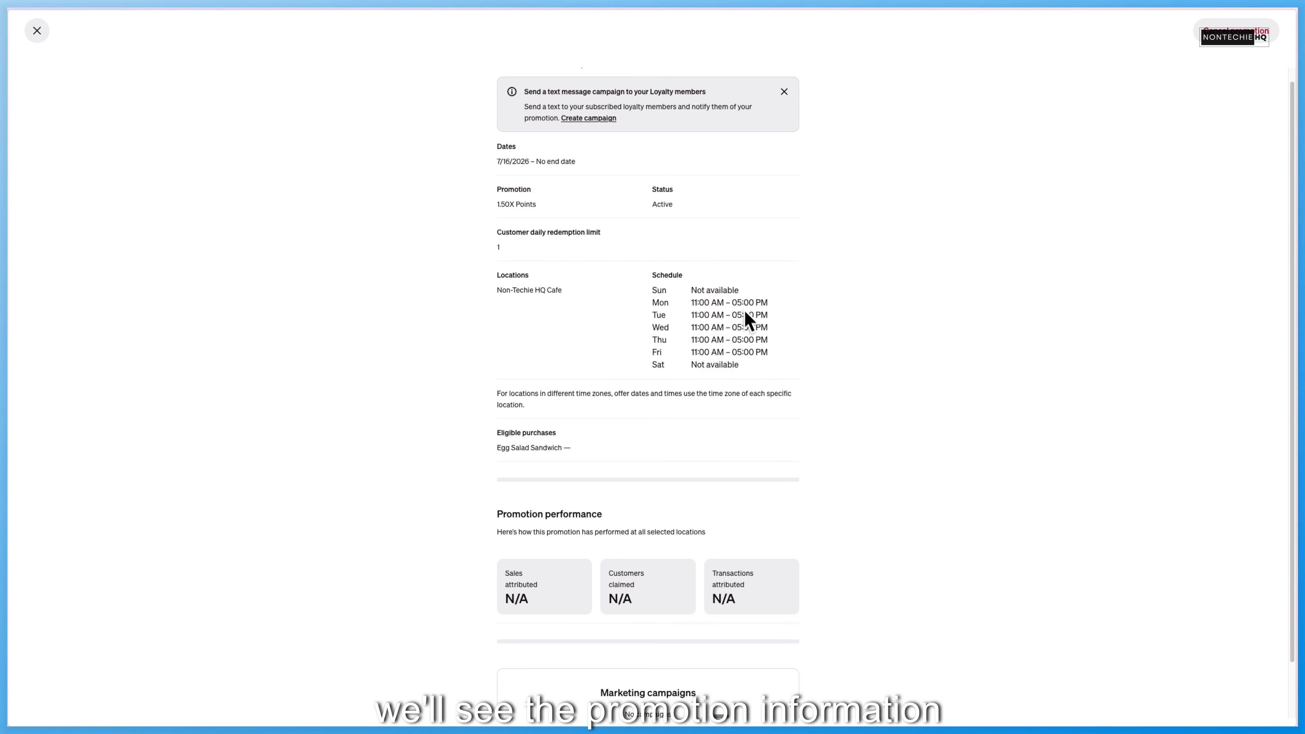
pyautogui.scroll(-2, 628, 456)
pyautogui.scroll(-2, 579, 358)
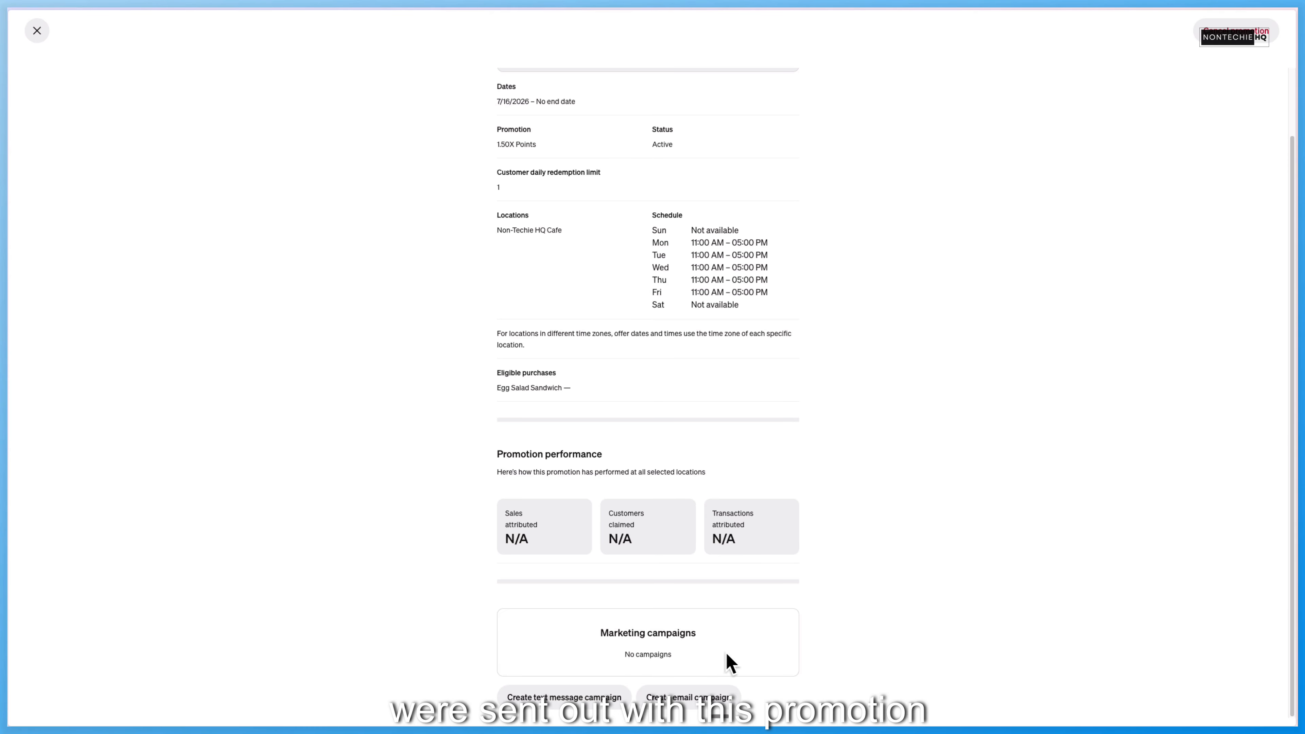
pyautogui.scroll(5, 705, 262)
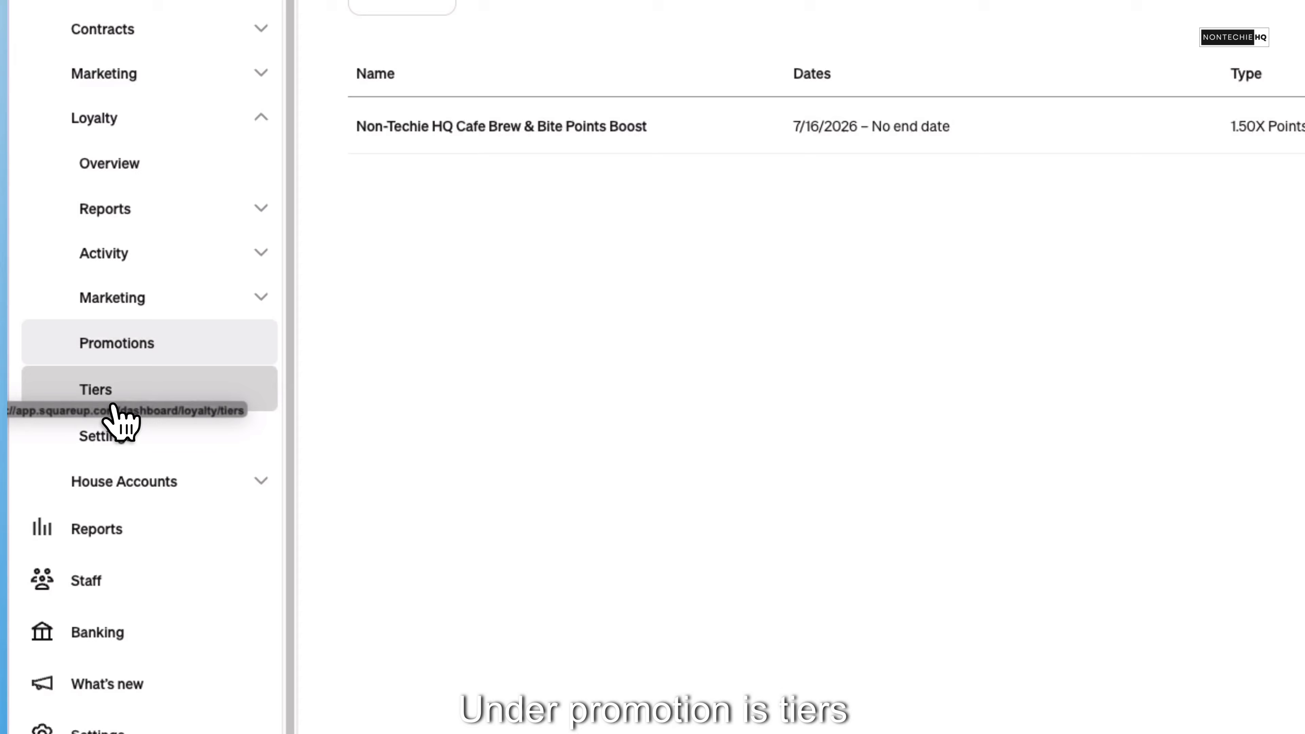
# - Open the loyalty tier builder and inspect the second tier's name, color, minimum points, benefit type and multiplier fields without activating tiers
pyautogui.click(110, 403)
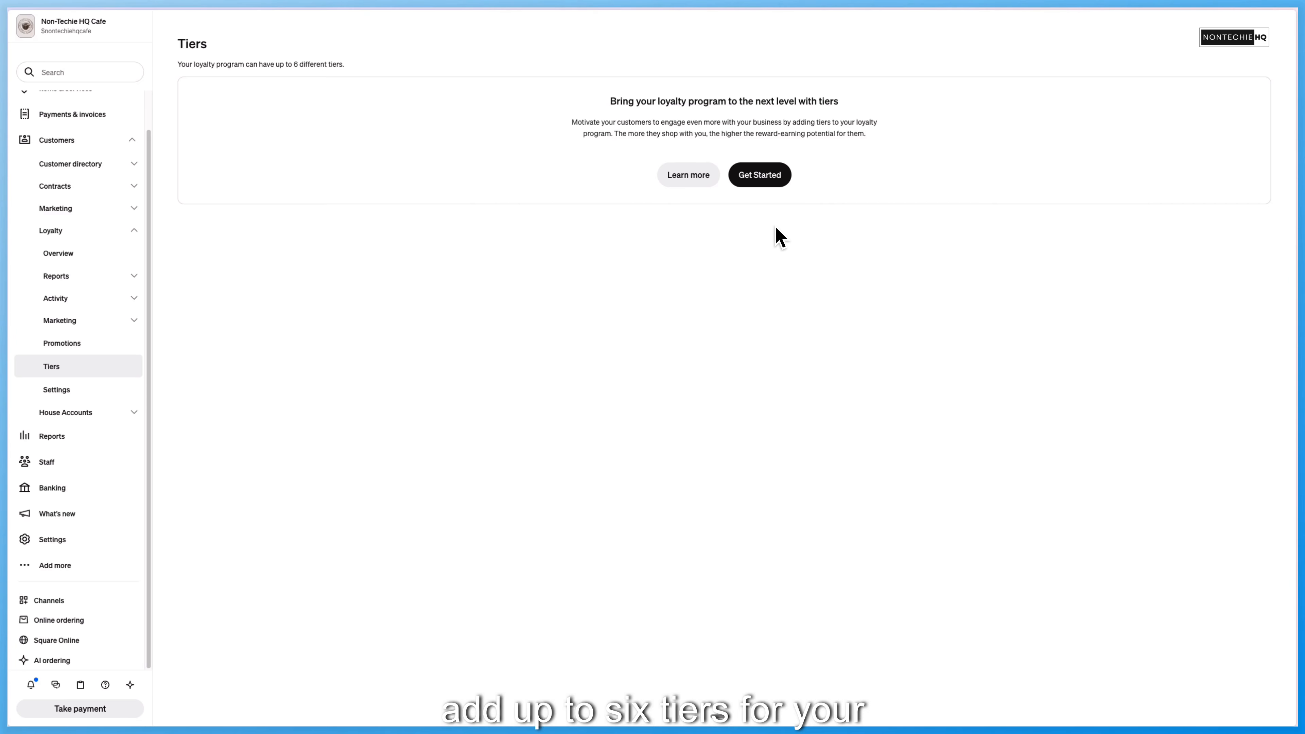
pyautogui.click(760, 174)
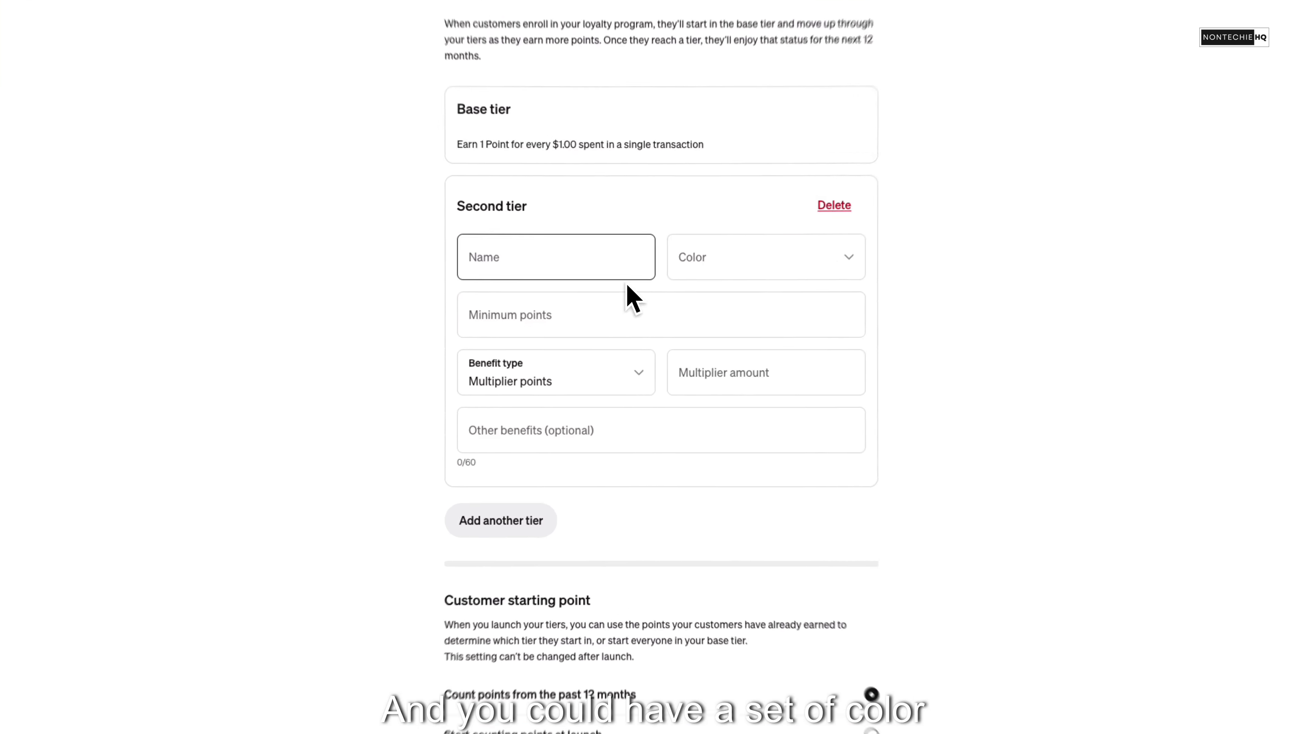
pyautogui.click(737, 257)
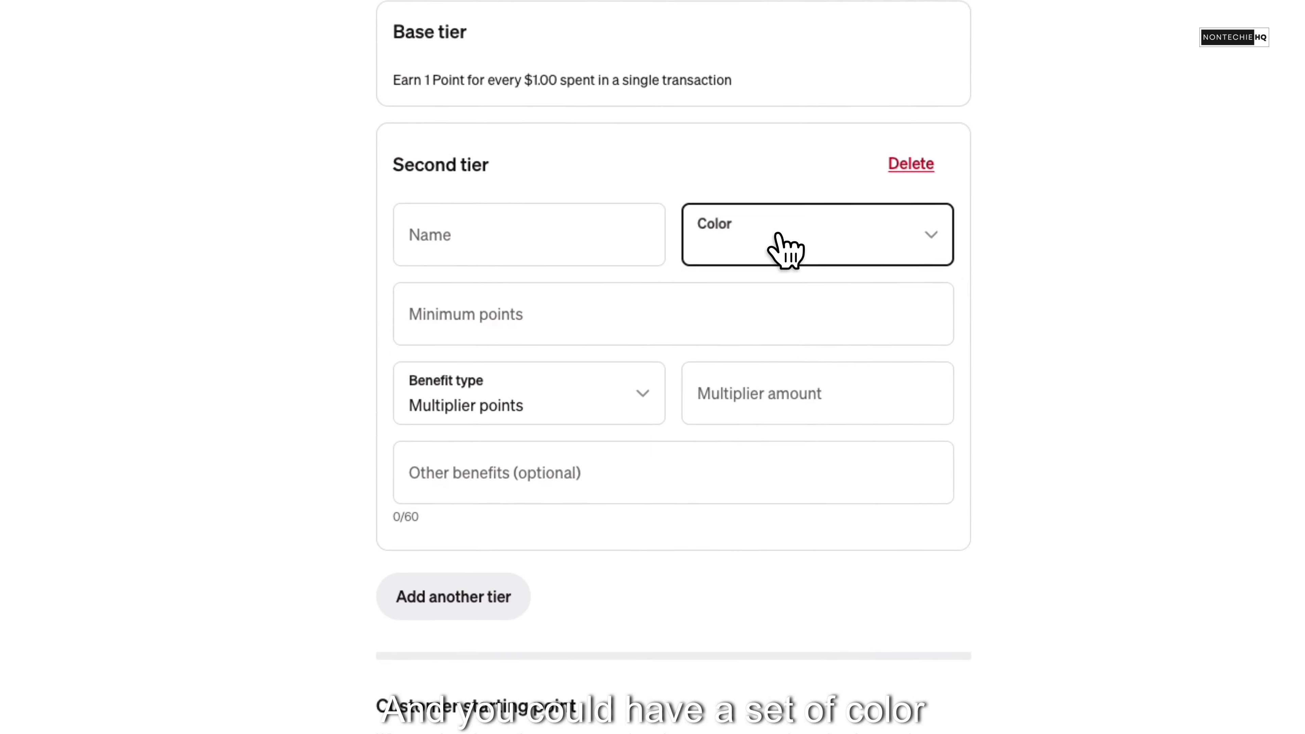
pyautogui.click(710, 260)
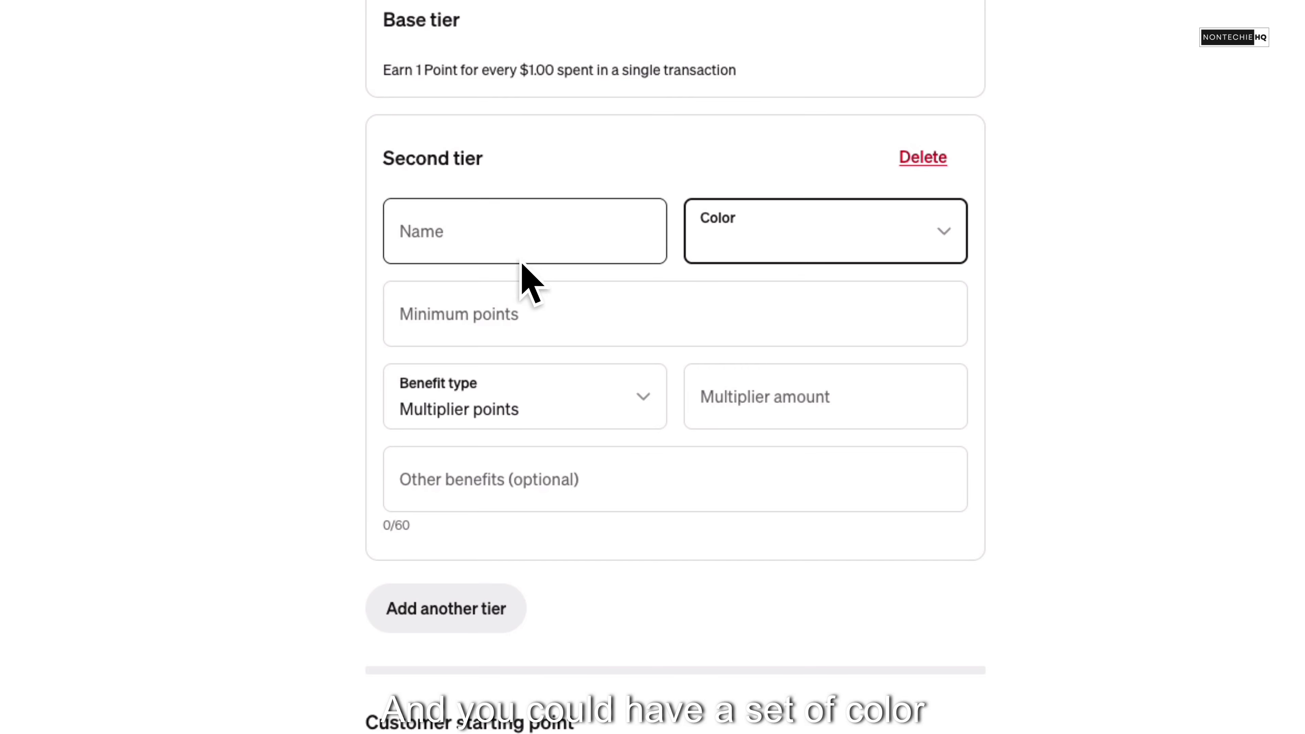
pyautogui.click(525, 324)
pyautogui.click(572, 402)
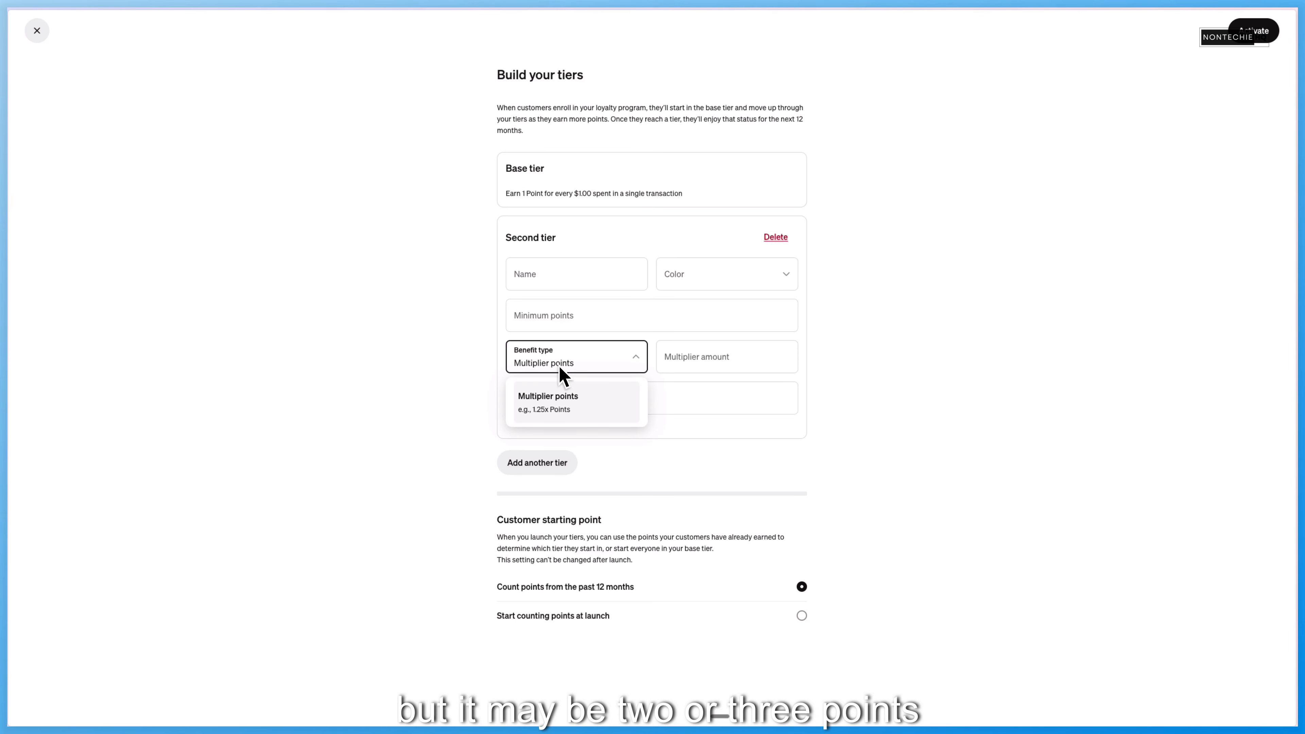
pyautogui.click(719, 362)
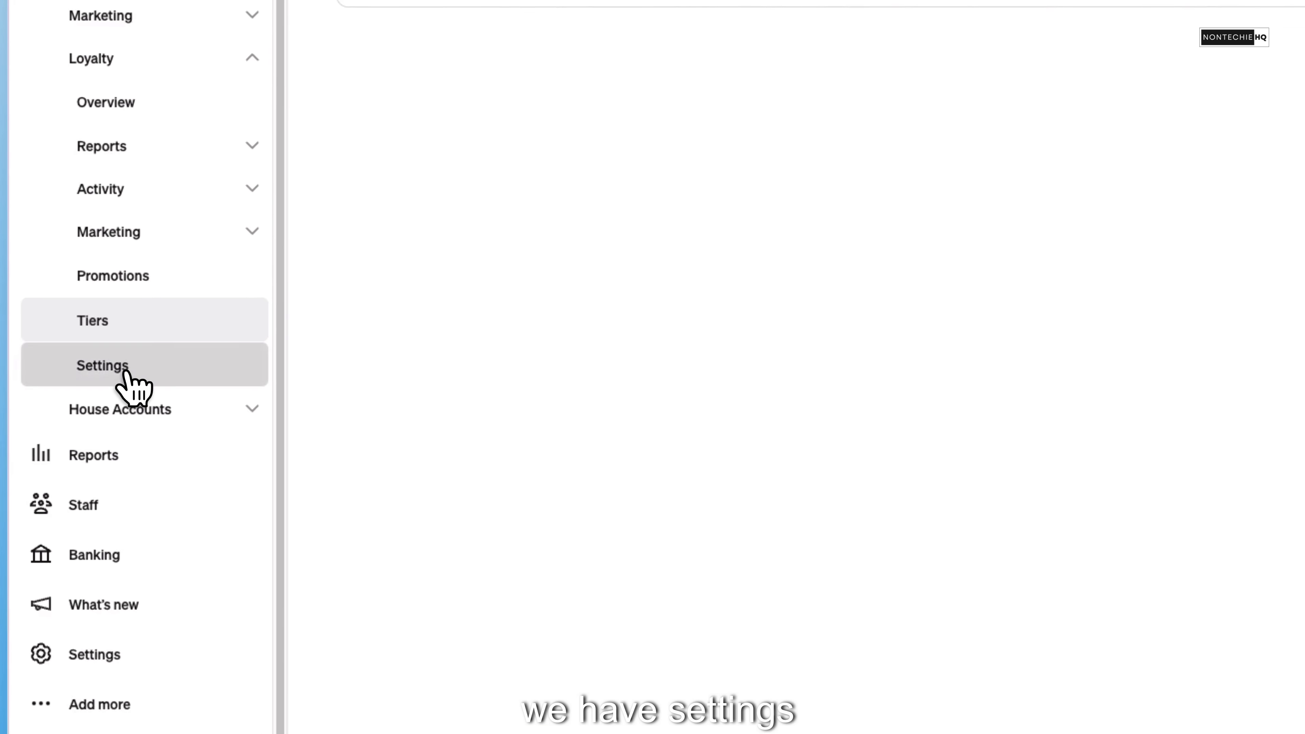
# - Review the loyalty settings and view the singular and plural point terminology form, closing it without saving changes
pyautogui.click(126, 373)
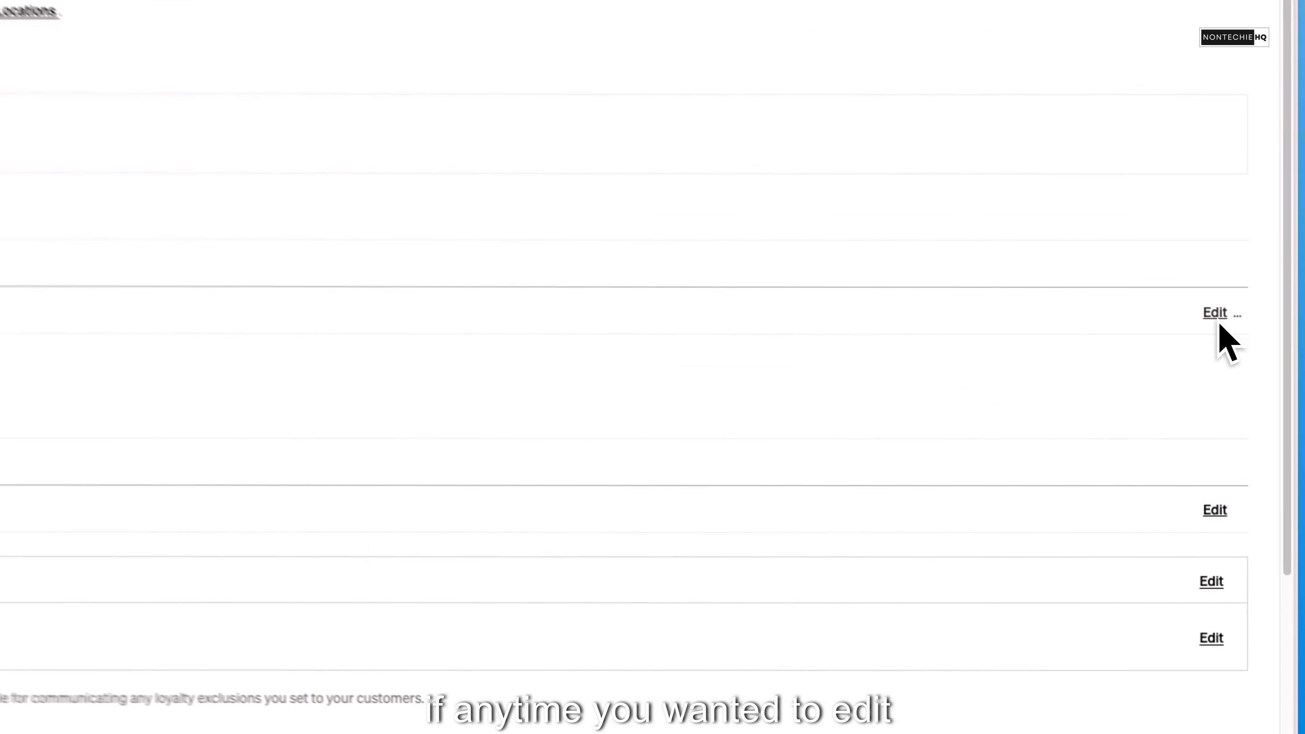
pyautogui.click(1217, 320)
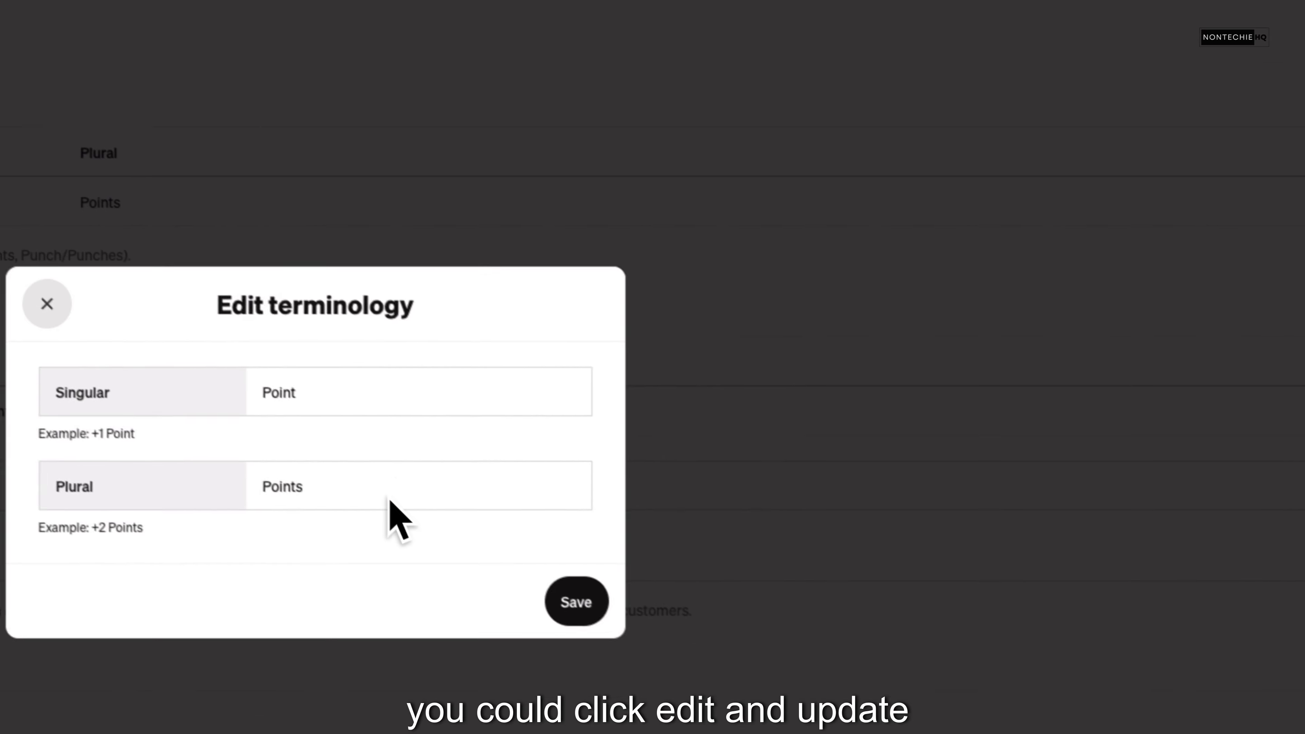
pyautogui.click(598, 380)
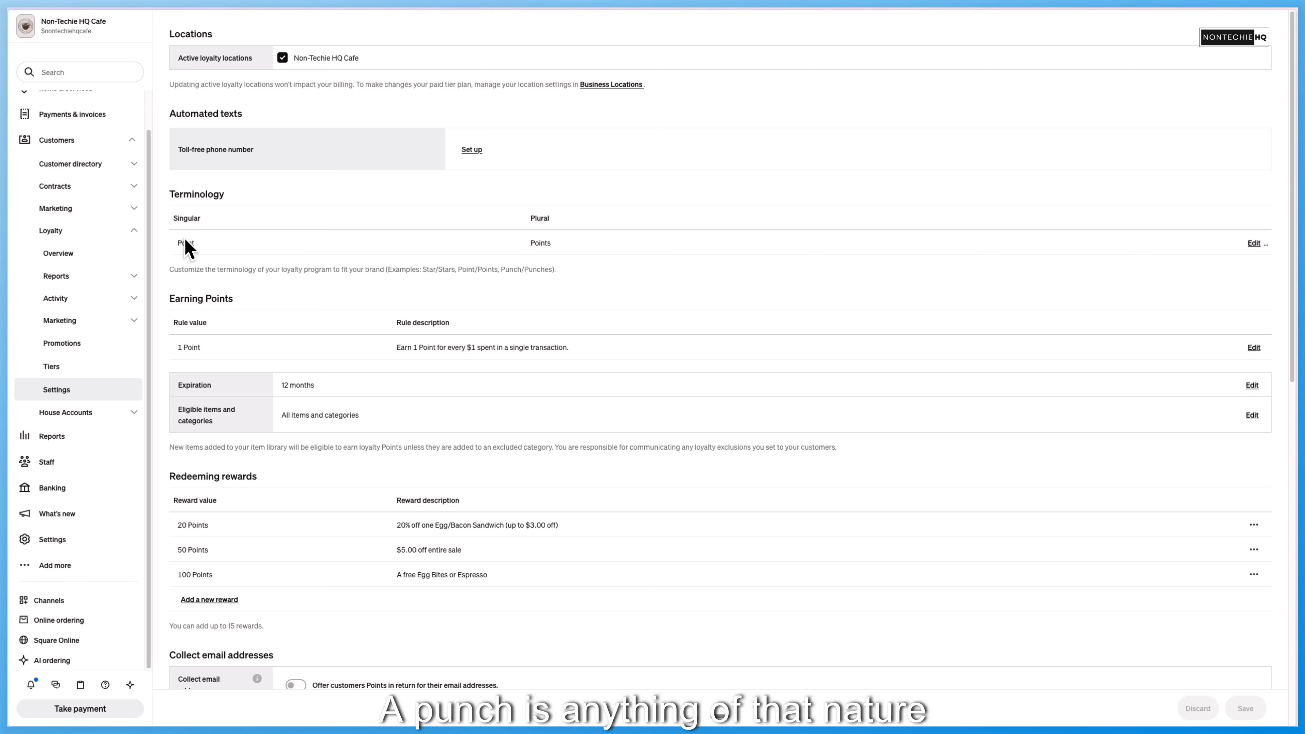
# - Offer customers 100 points in return for their email addresses and allow them to claim points after a recent transaction
pyautogui.scroll(-2, 323, 260)
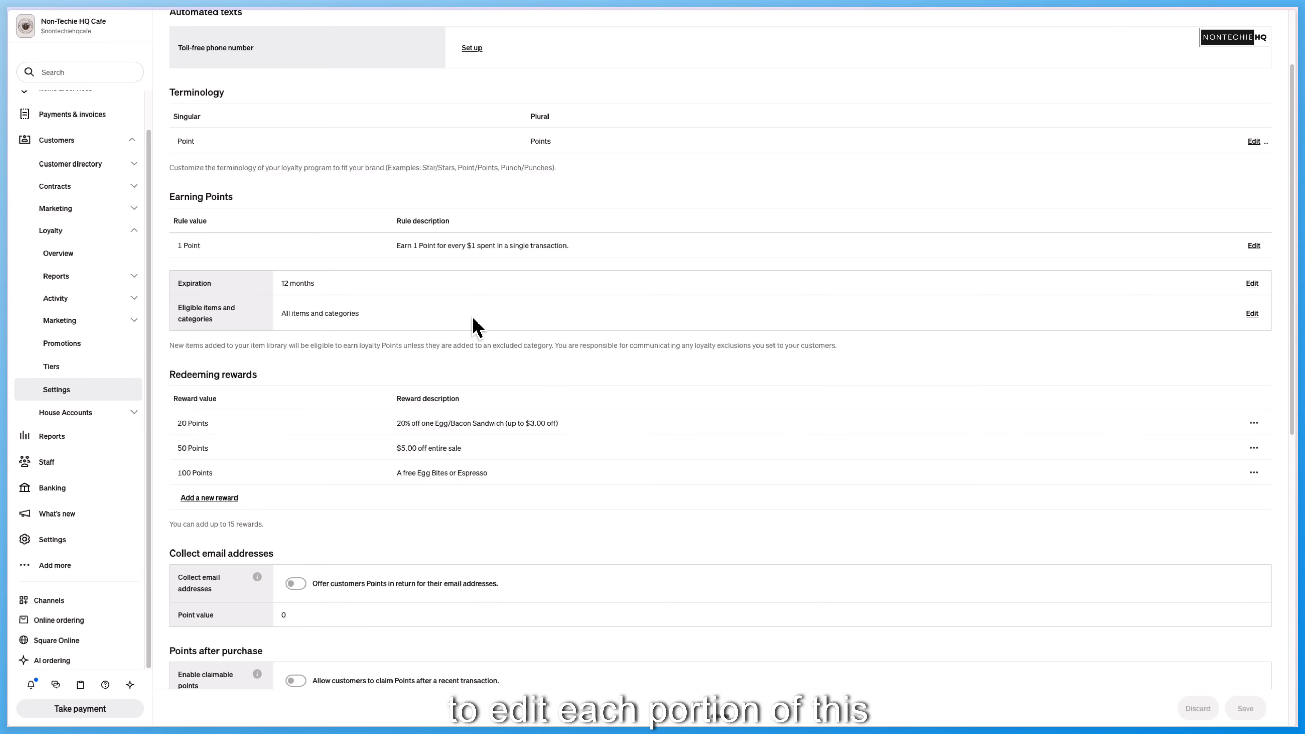
pyautogui.scroll(-2, 478, 335)
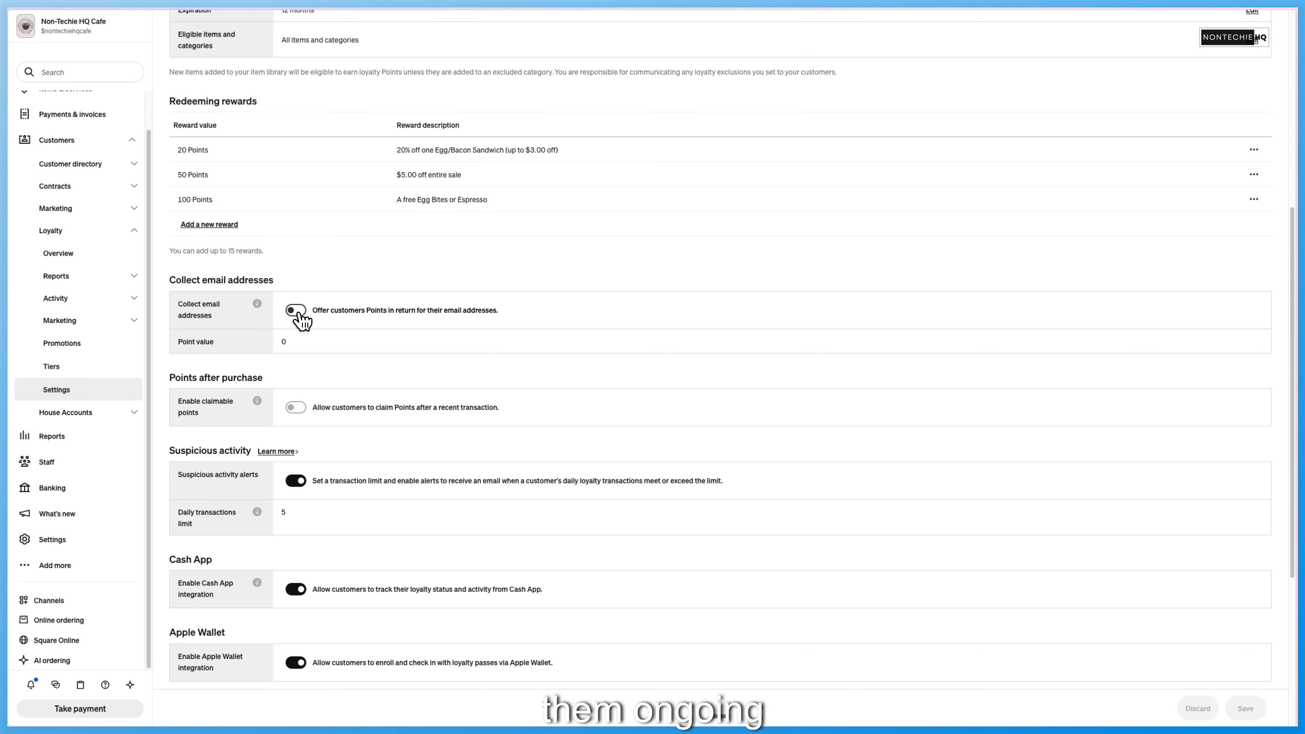
pyautogui.click(297, 312)
pyautogui.doubleClick(290, 341)
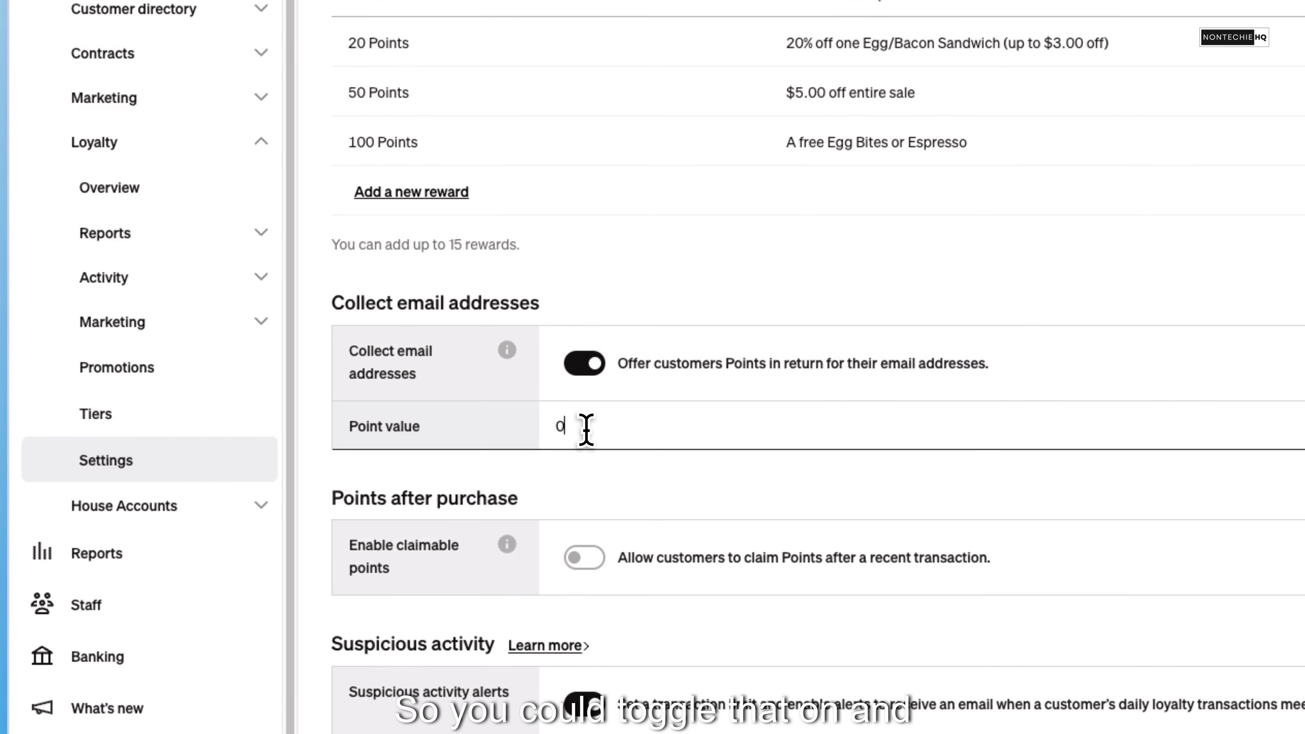
pyautogui.write('100')
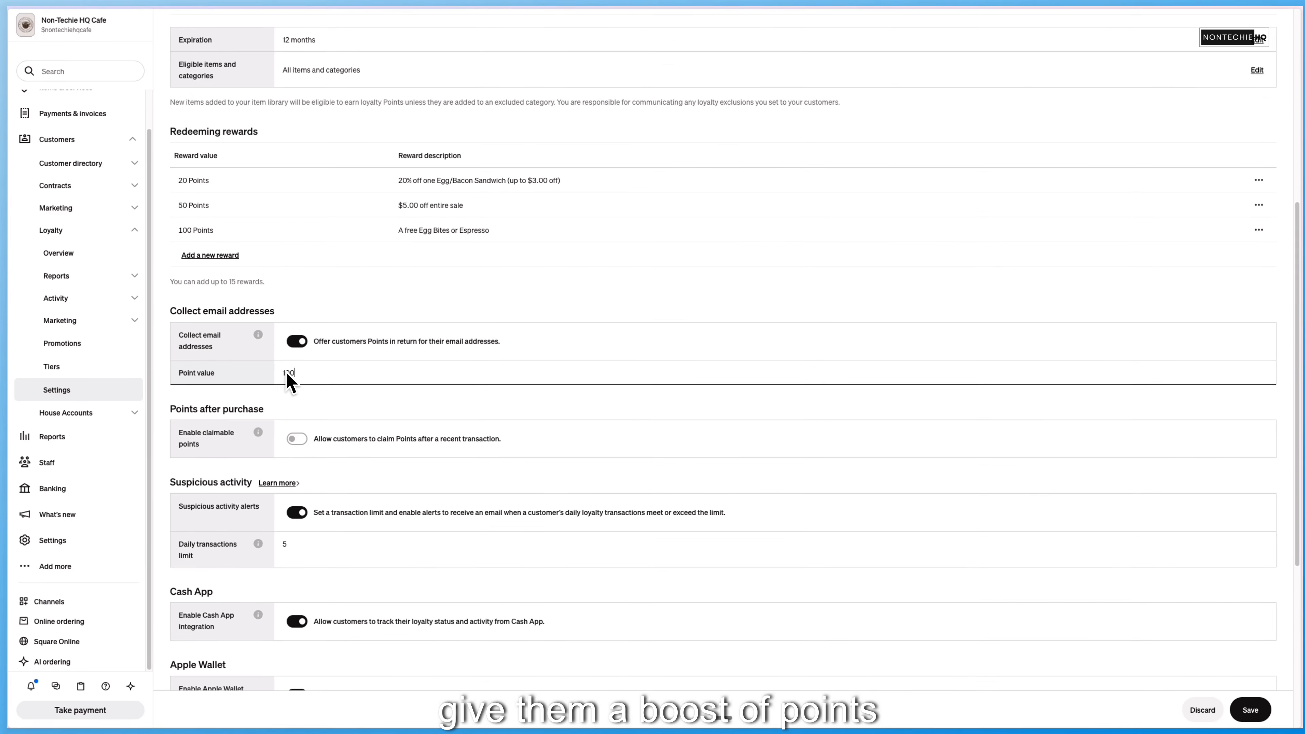
pyautogui.scroll(-2, 322, 361)
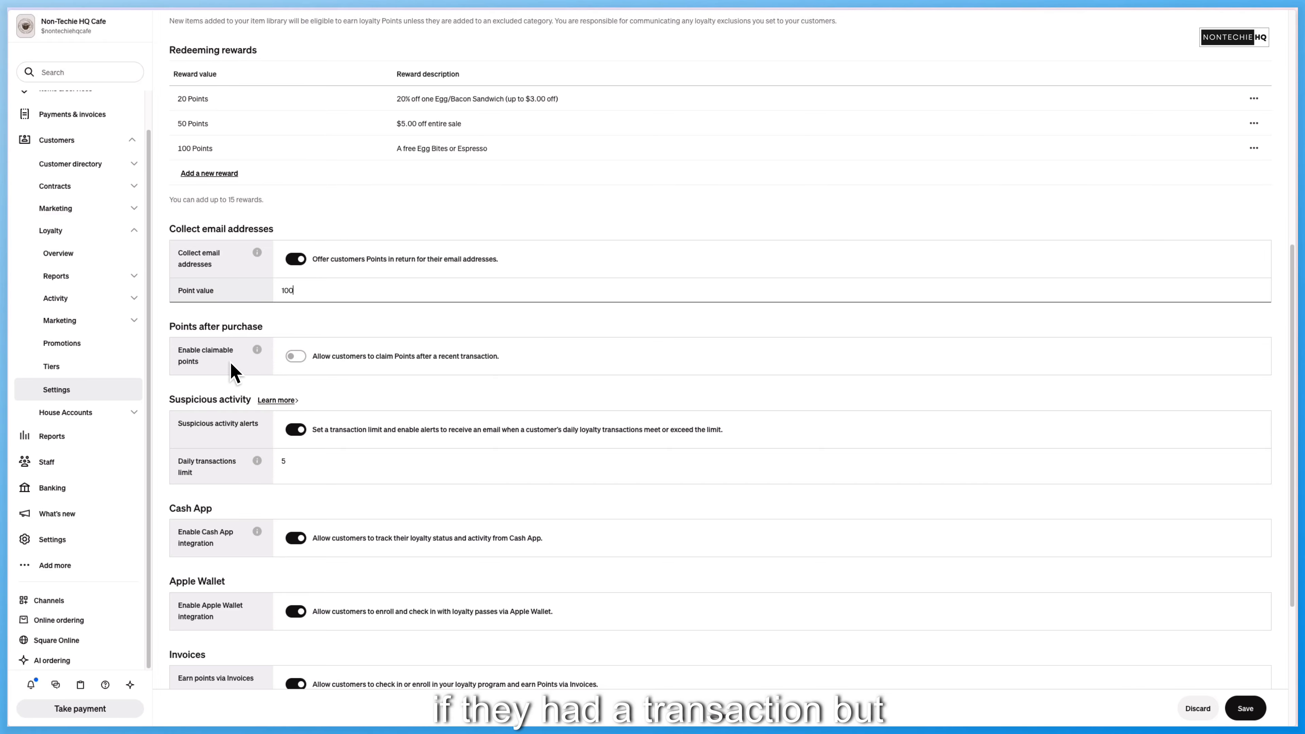
pyautogui.click(295, 357)
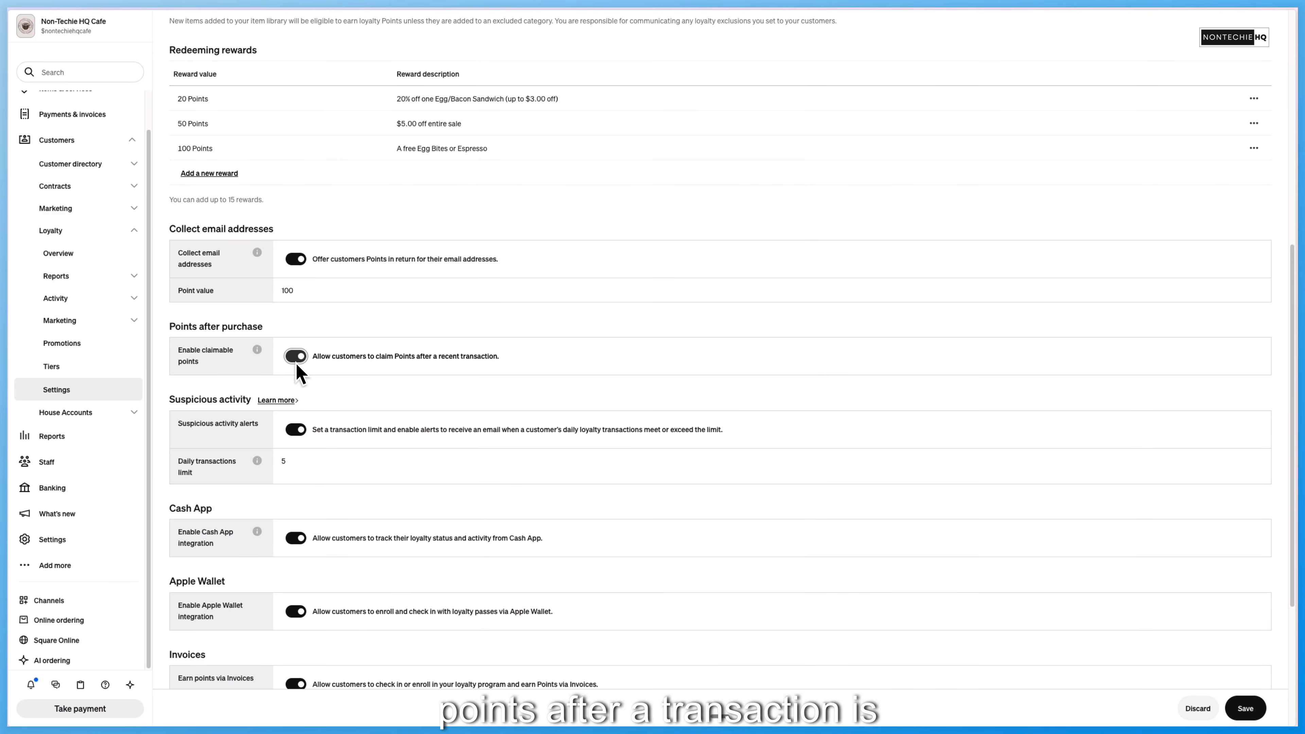
# - Try the switches for the Cash App integration and for earning points via invoices, keeping both enabled
pyautogui.scroll(-2, 302, 371)
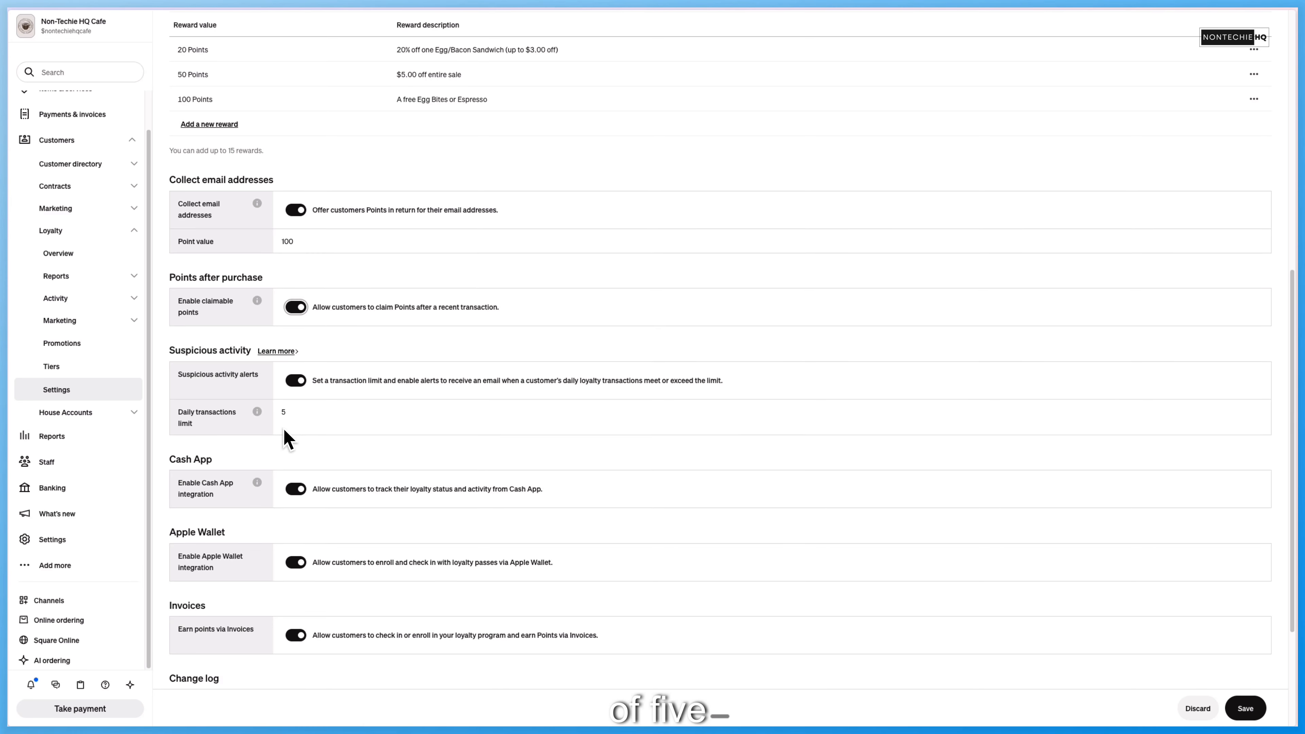
pyautogui.scroll(-2, 287, 438)
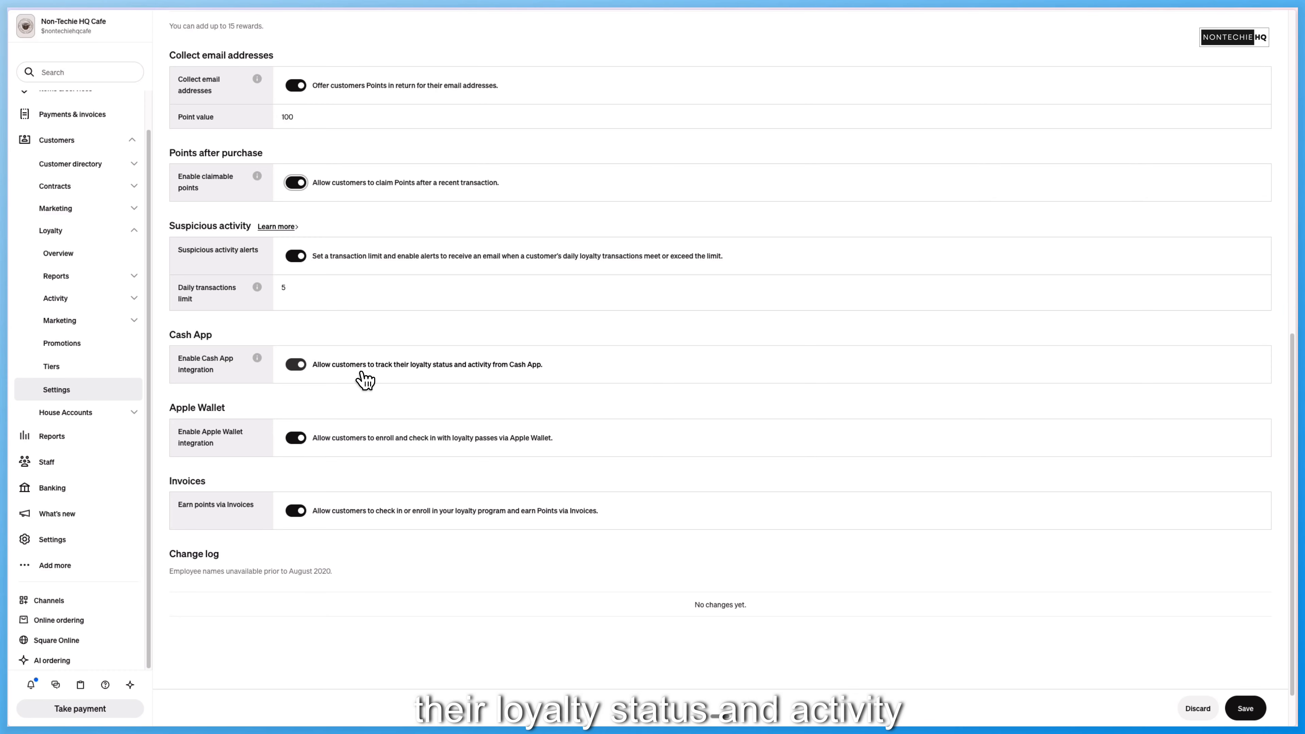
pyautogui.click(296, 366)
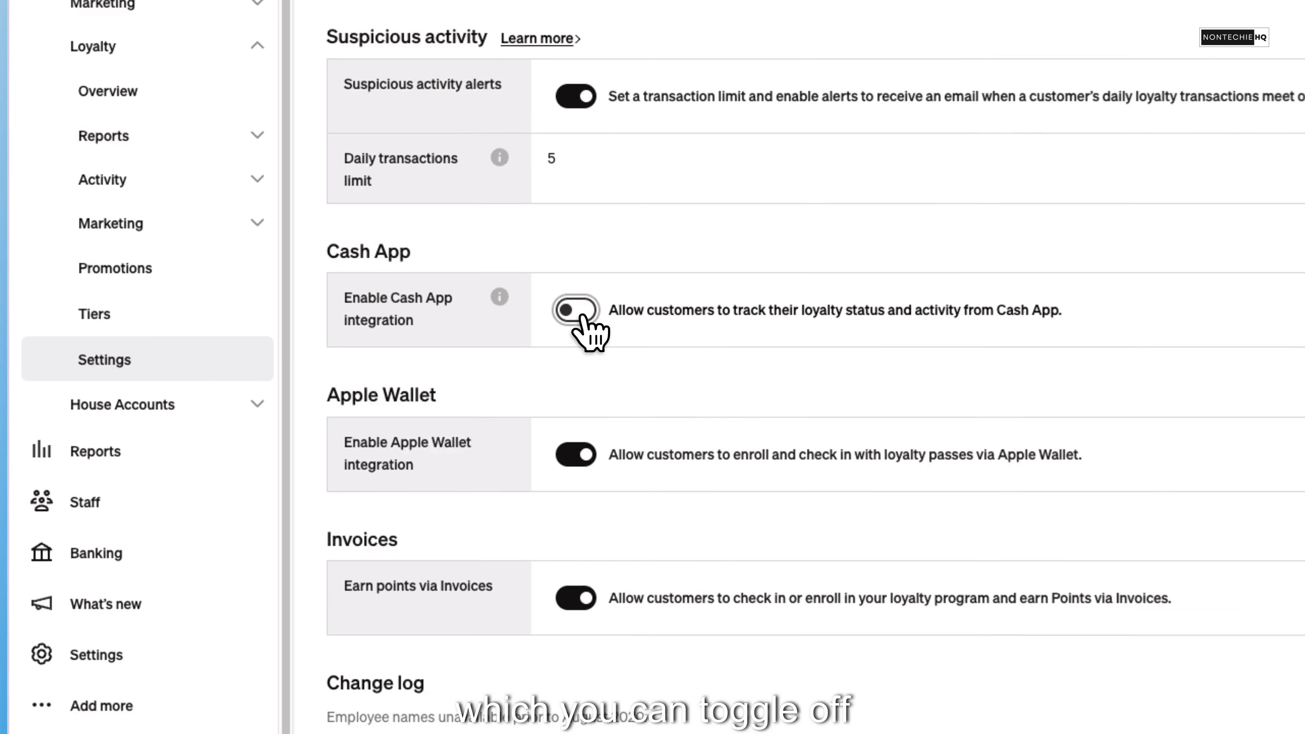
pyautogui.click(588, 315)
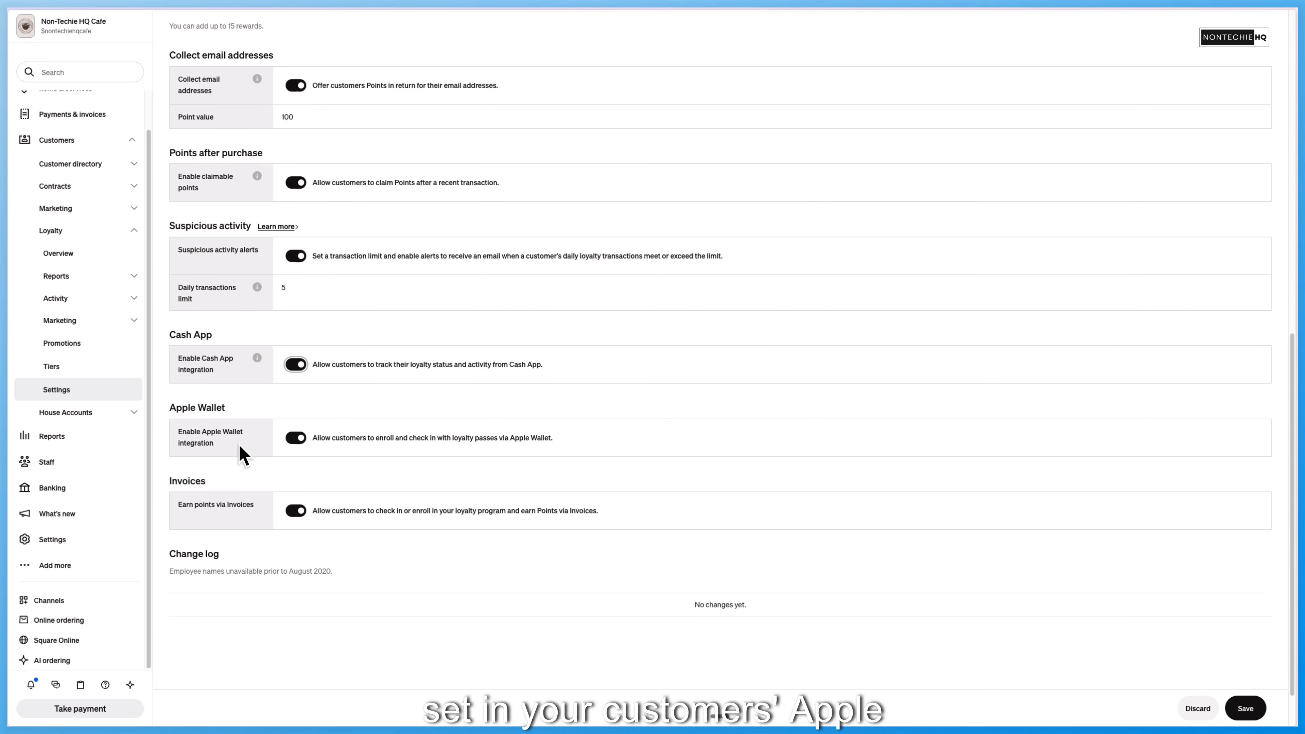
pyautogui.click(298, 511)
pyautogui.click(298, 512)
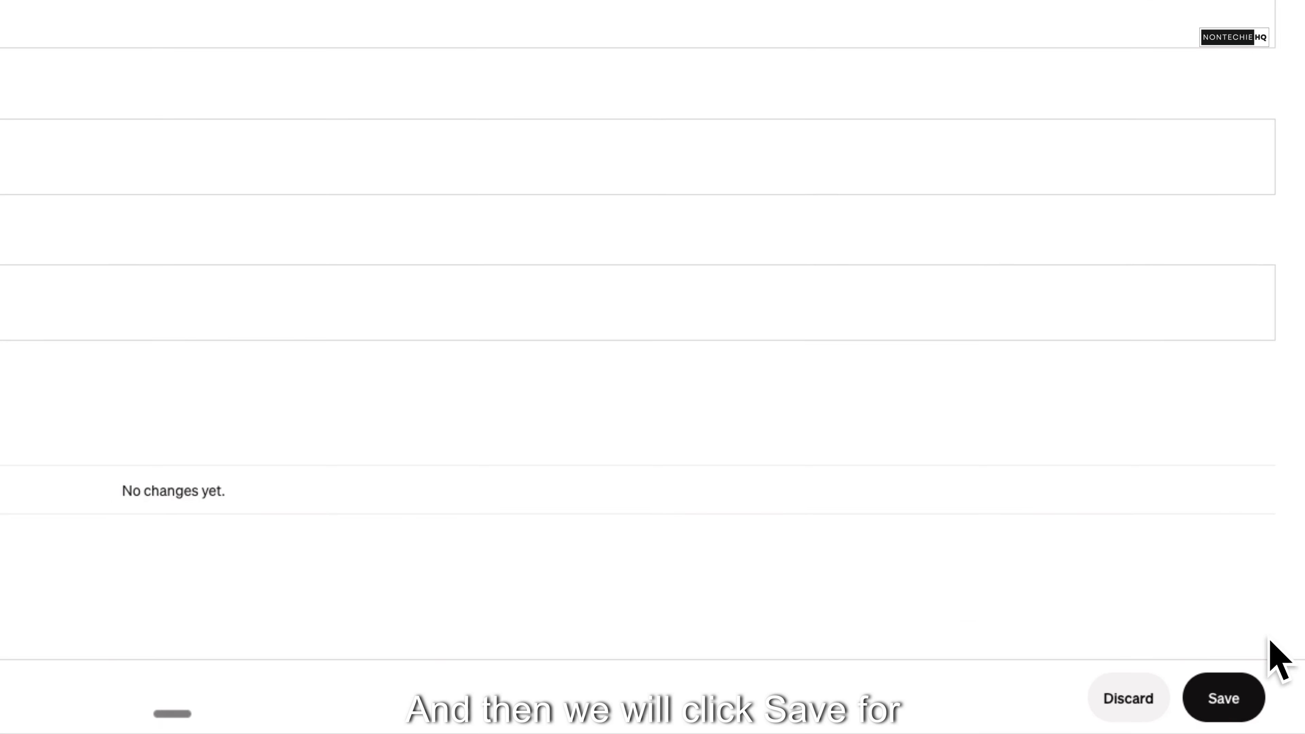
# - Save the loyalty settings and check the change log for the date, time and employee of the edit
pyautogui.click(1233, 698)
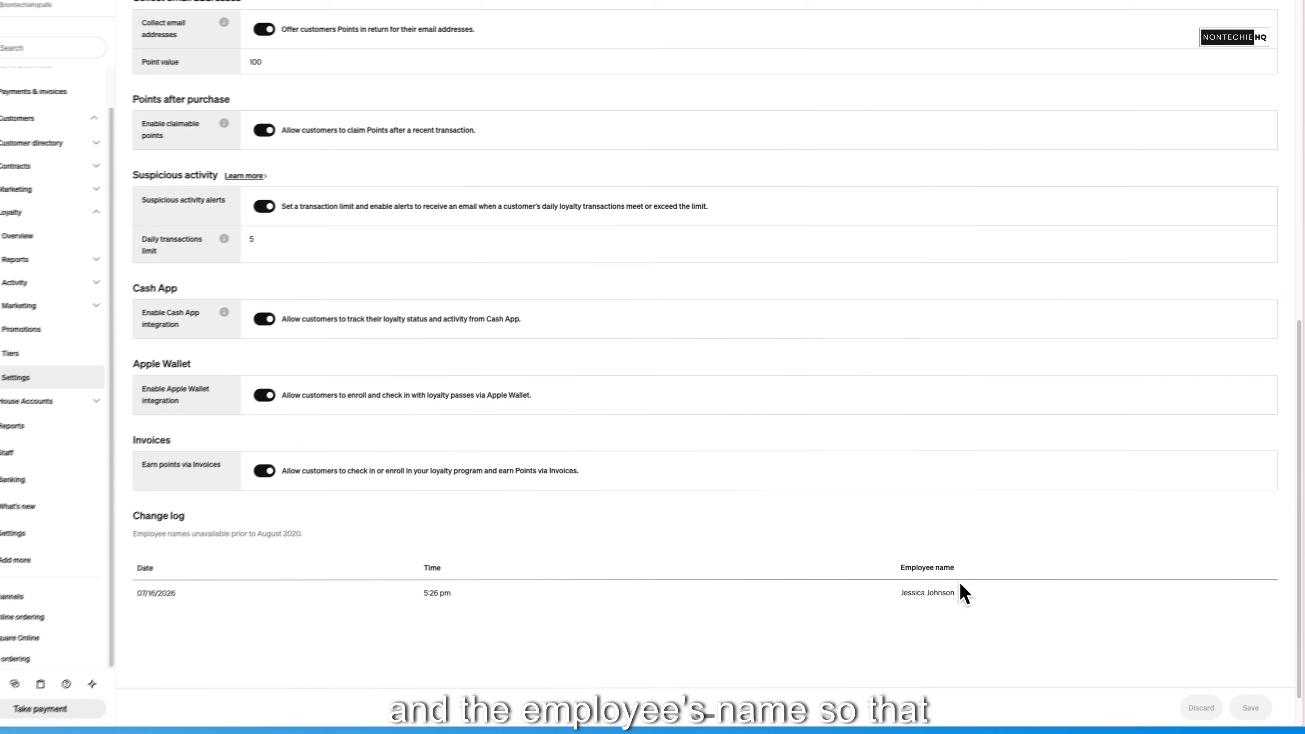
pyautogui.scroll(15, 411, 312)
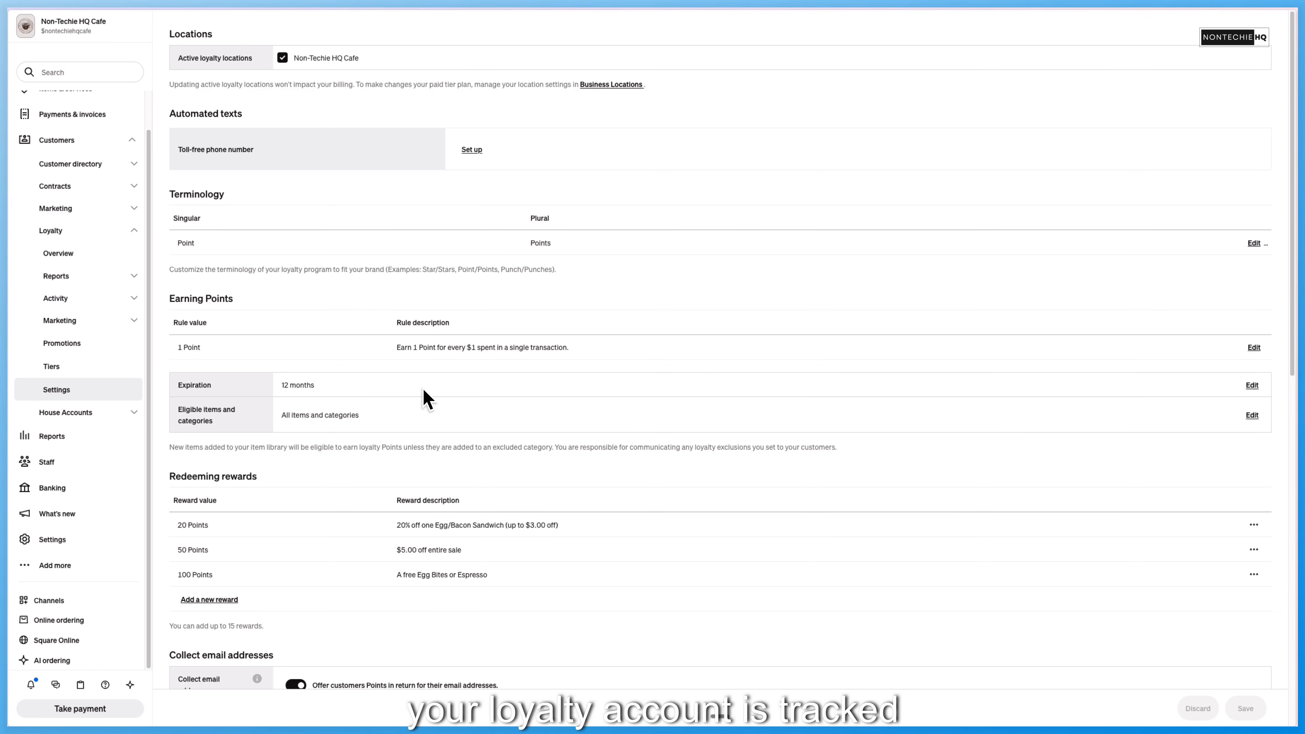
pyautogui.scroll(-15, 514, 489)
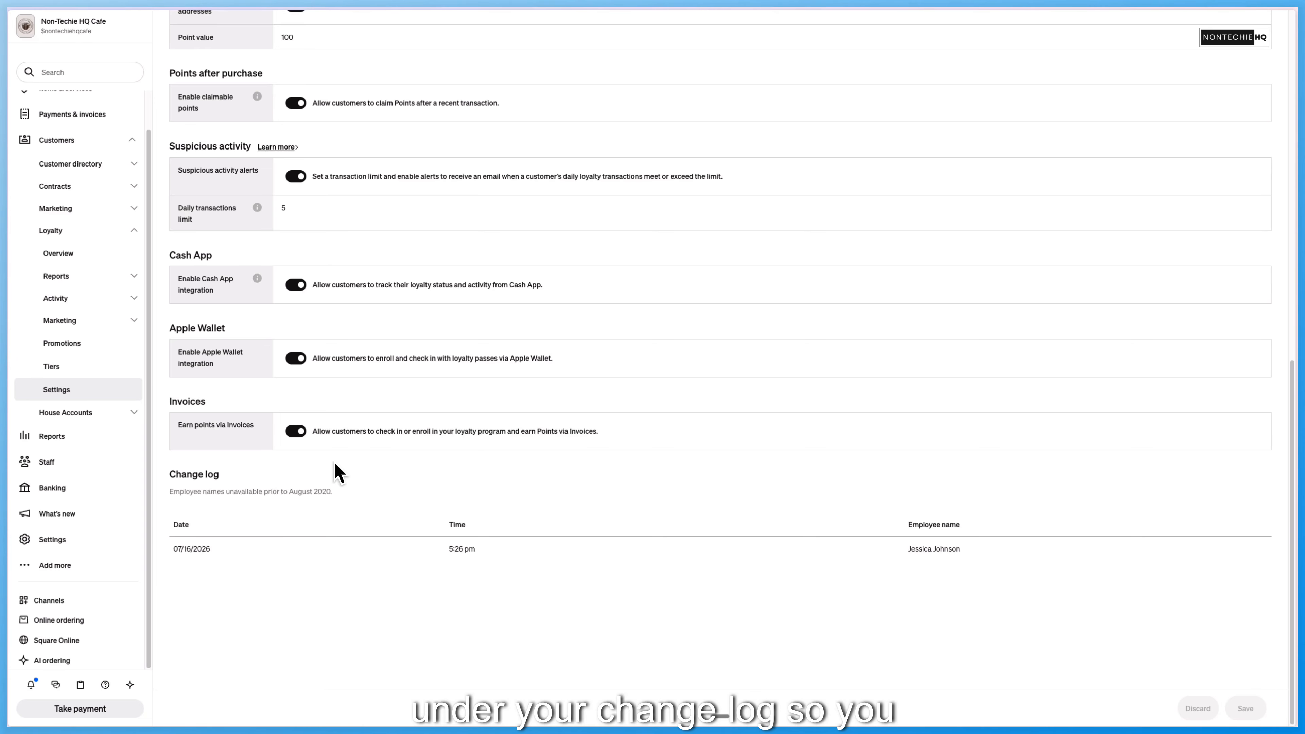
pyautogui.scroll(15, 342, 460)
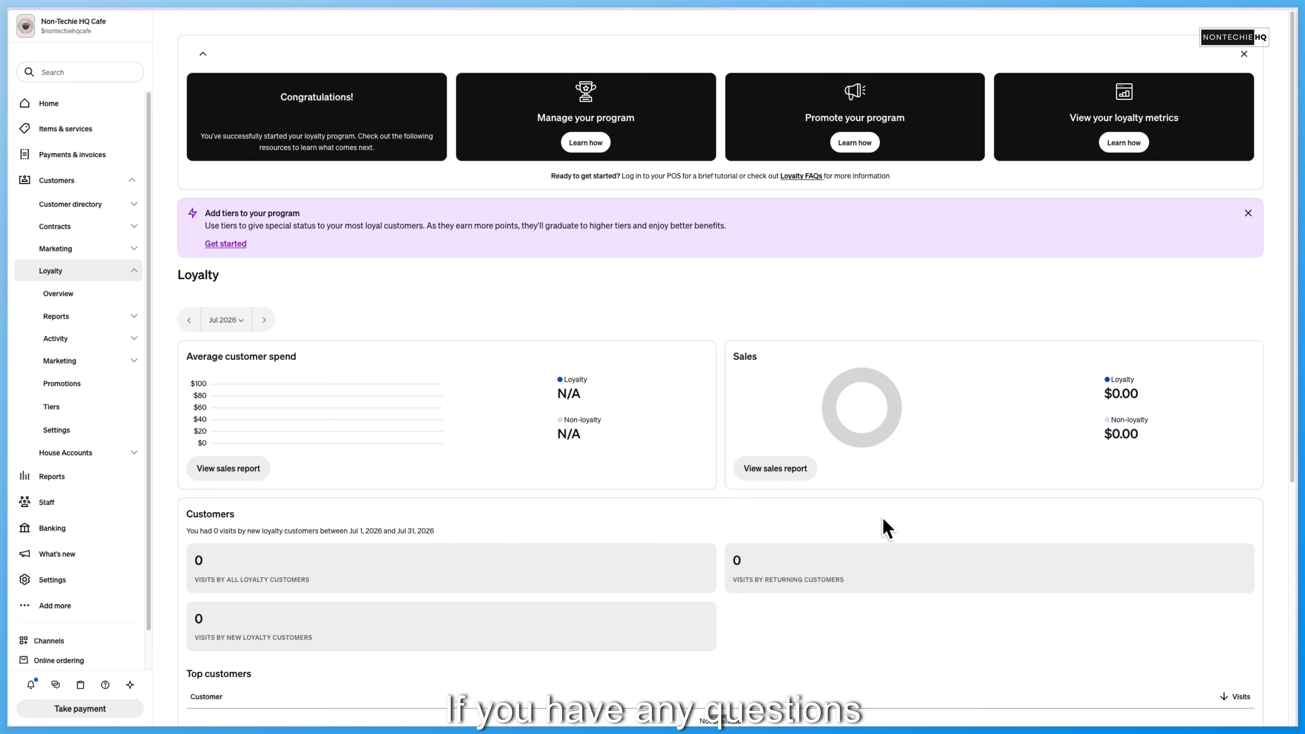
pyautogui.scroll(-5, 898, 537)
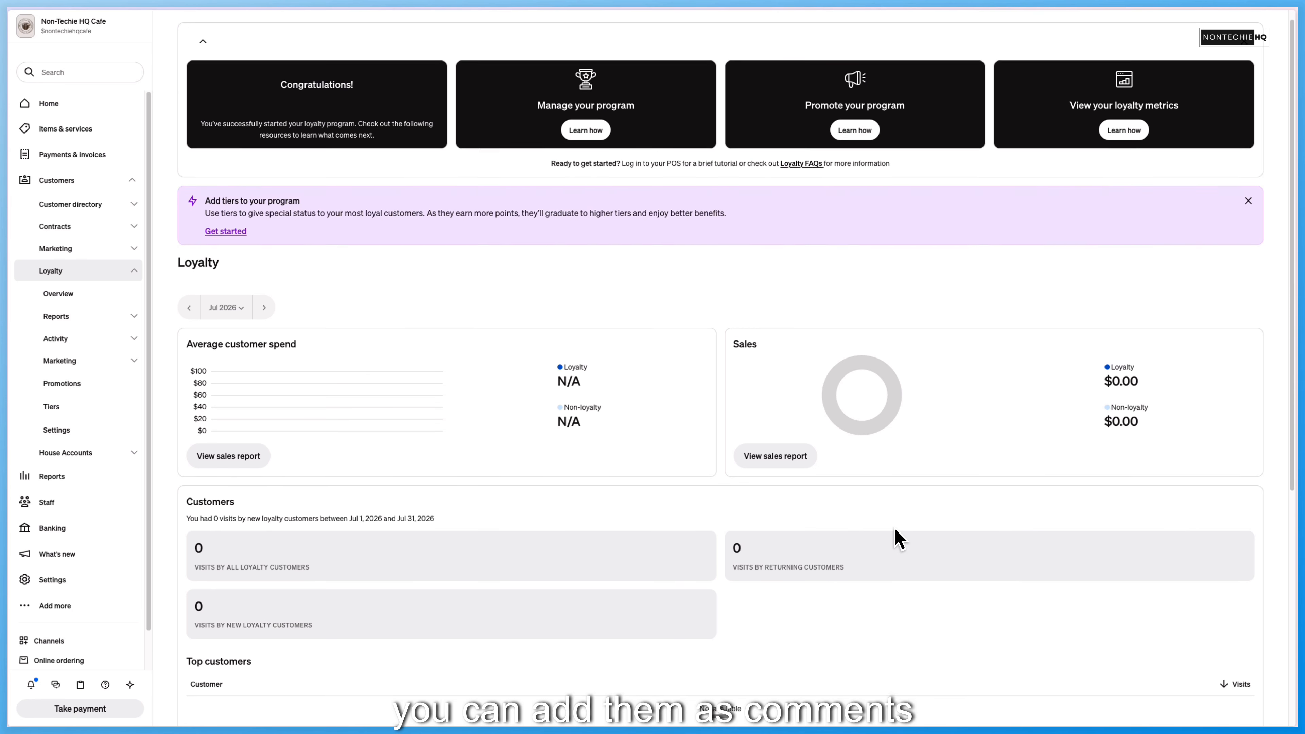
pyautogui.scroll(5, 898, 537)
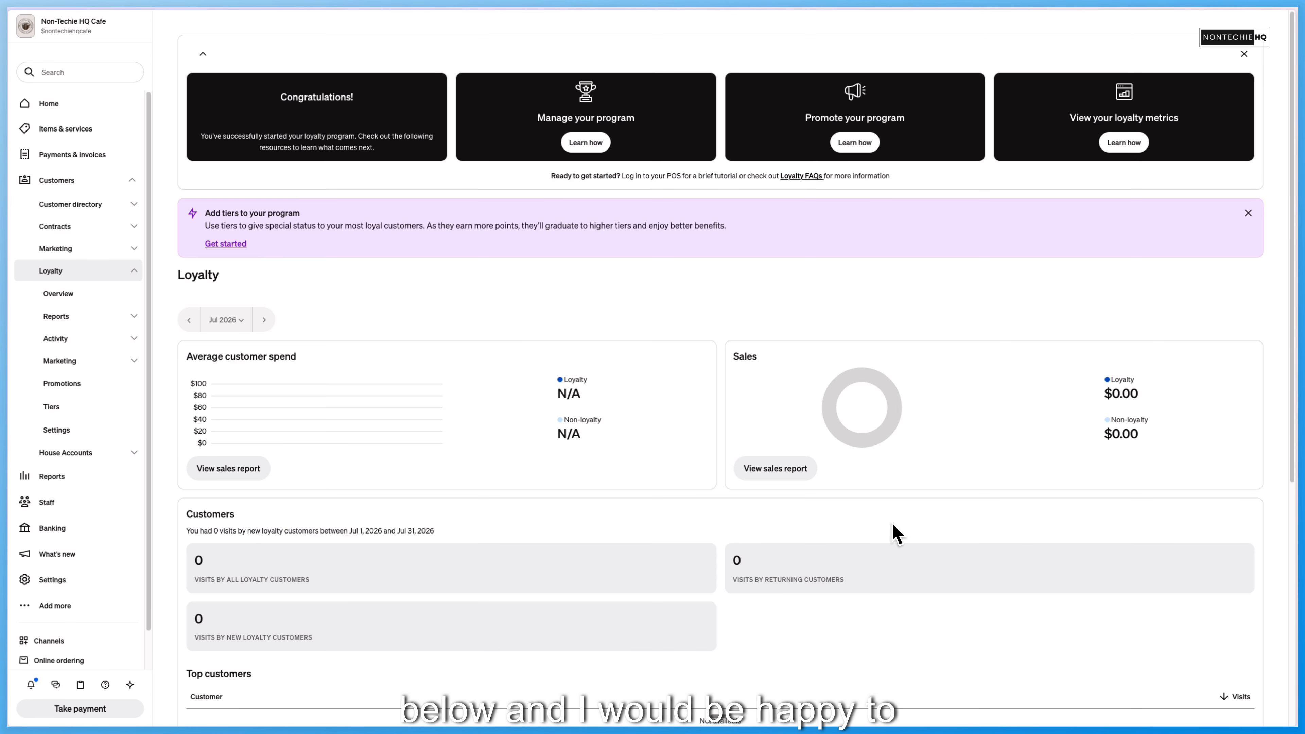